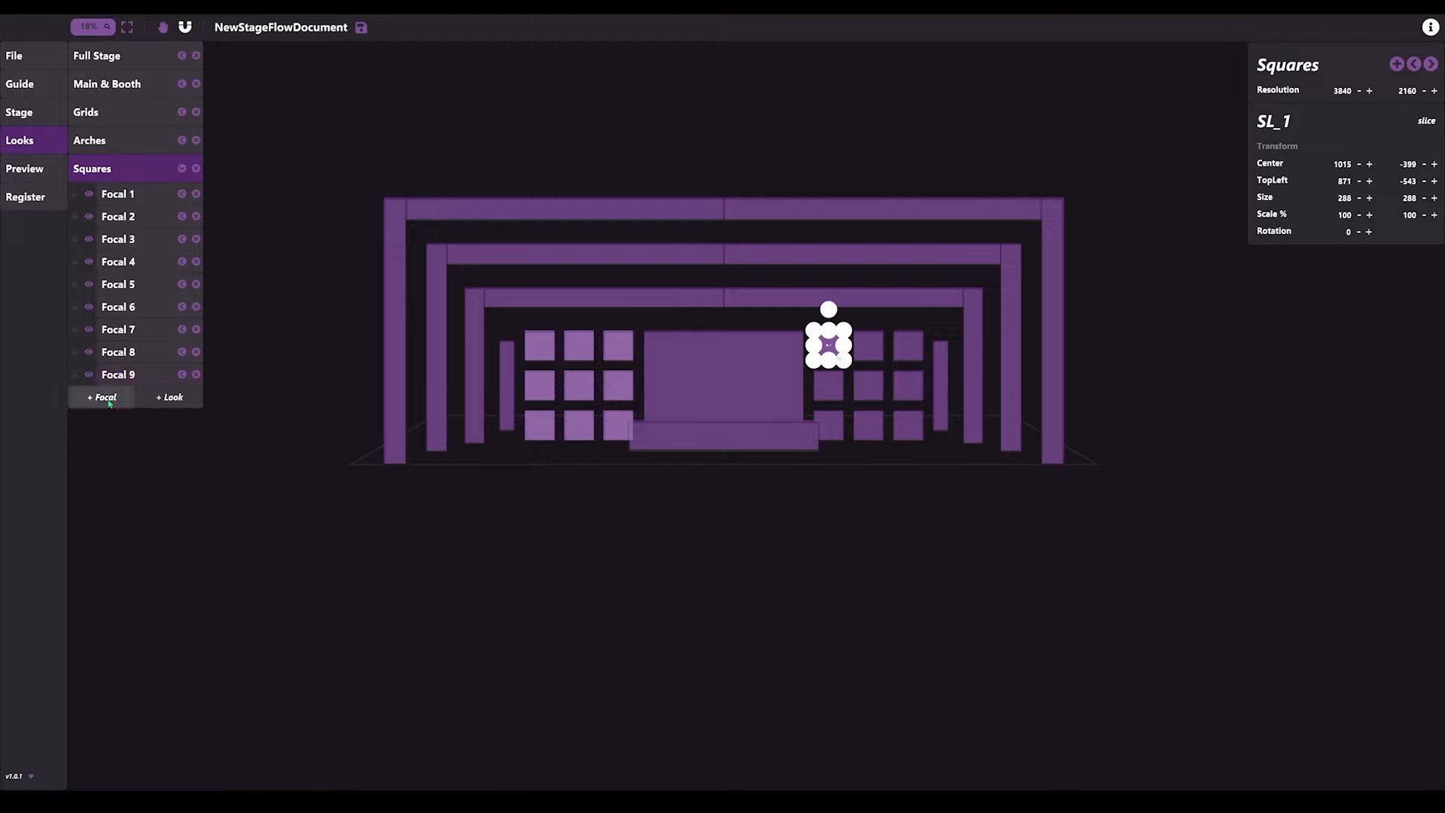
- Add a separate focal to the Squares look for each of the slices SL_1, SL_2 and SL_3
{"action": "left_click", "coordinate": [112, 399]}
{"action": "left_click", "coordinate": [873, 354]}
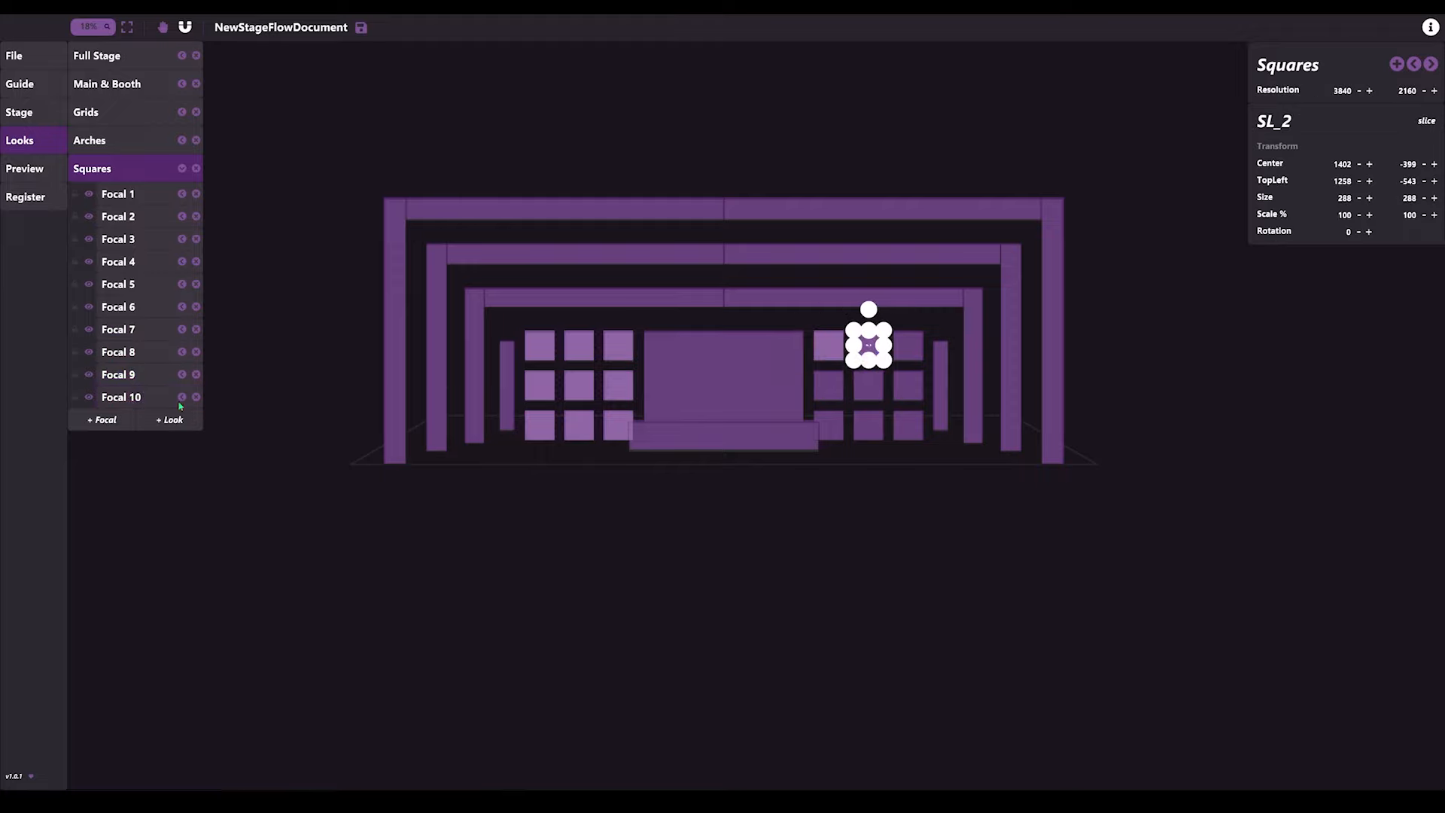
{"action": "left_click", "coordinate": [104, 419]}
{"action": "left_click", "coordinate": [919, 360]}
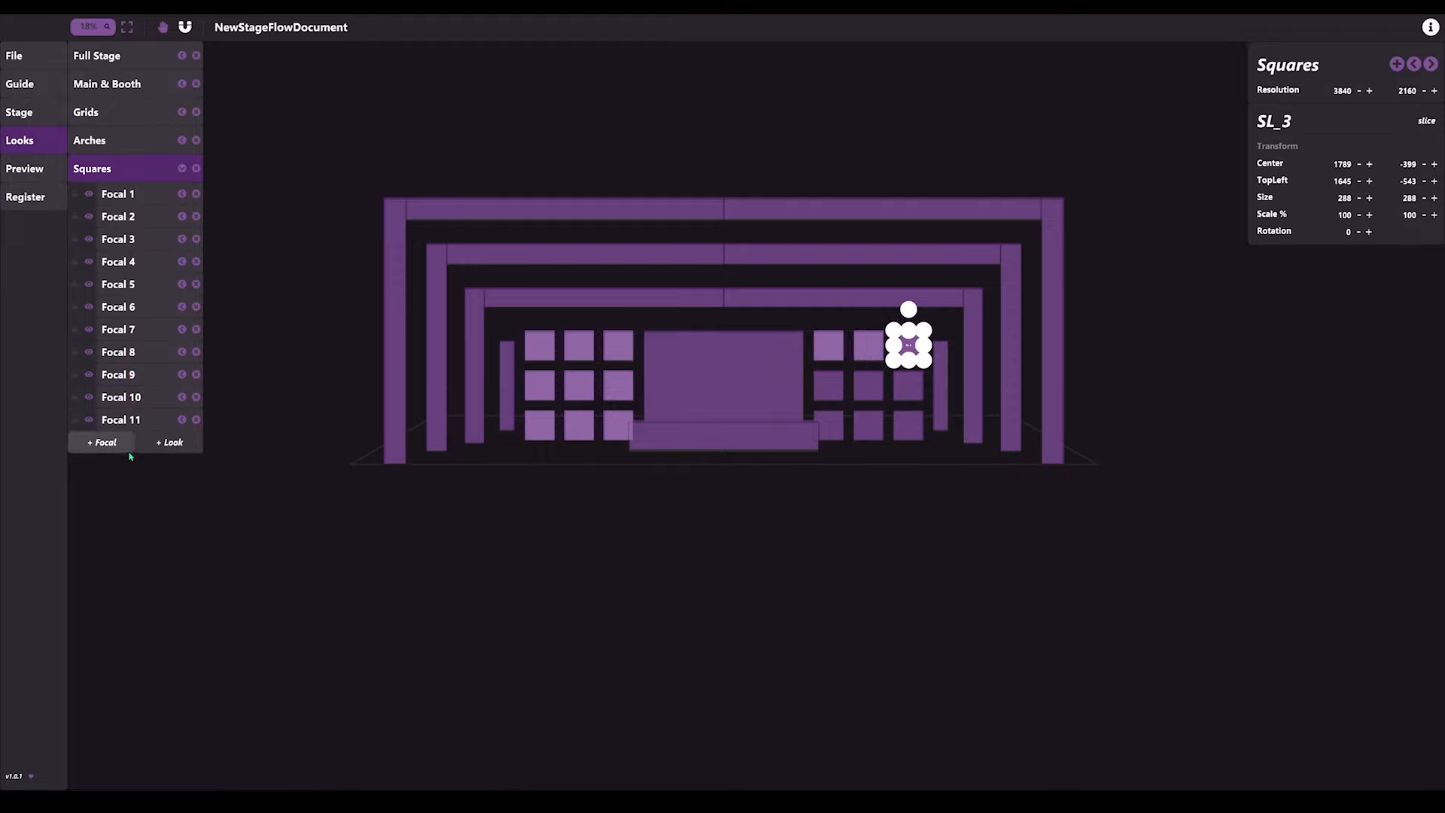
{"action": "left_click", "coordinate": [104, 442]}
- Add a separate focal to the Squares look for each of the middle-row slices SL_4, SL_5 and SL_6
{"action": "left_click", "coordinate": [827, 390]}
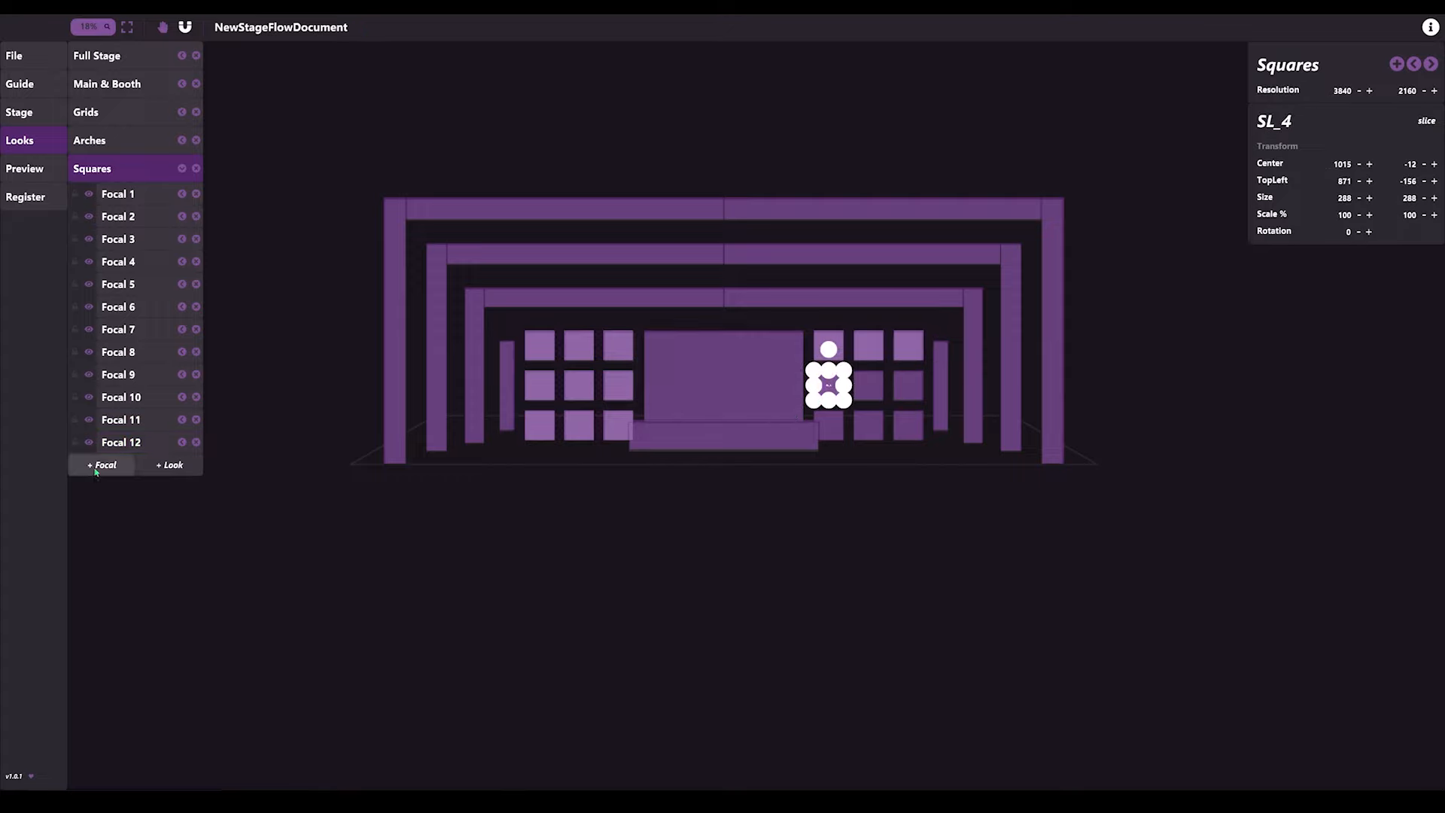
{"action": "left_click", "coordinate": [104, 465]}
{"action": "left_click", "coordinate": [872, 386]}
{"action": "left_click", "coordinate": [104, 488]}
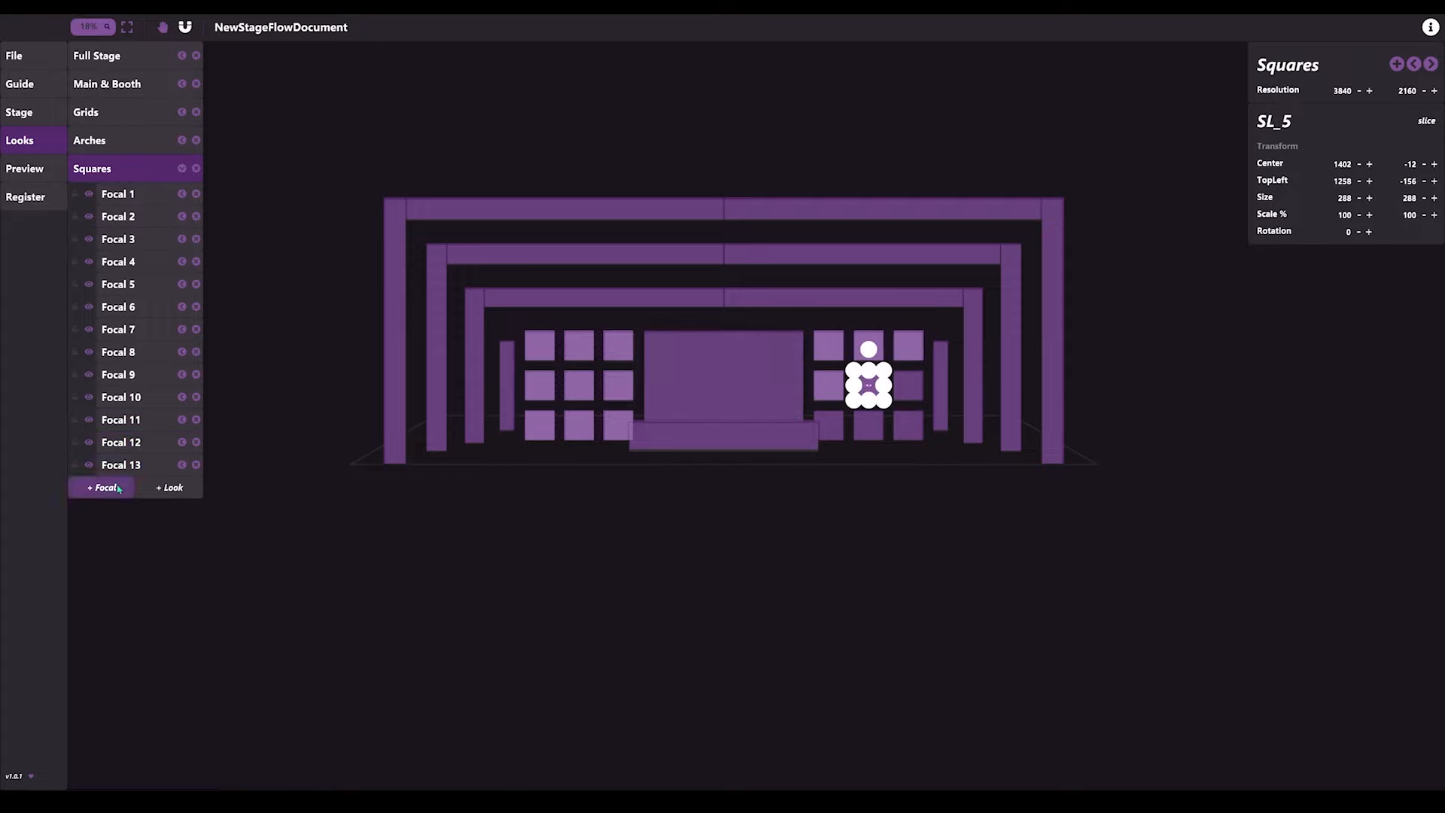
{"action": "left_click", "coordinate": [913, 389]}
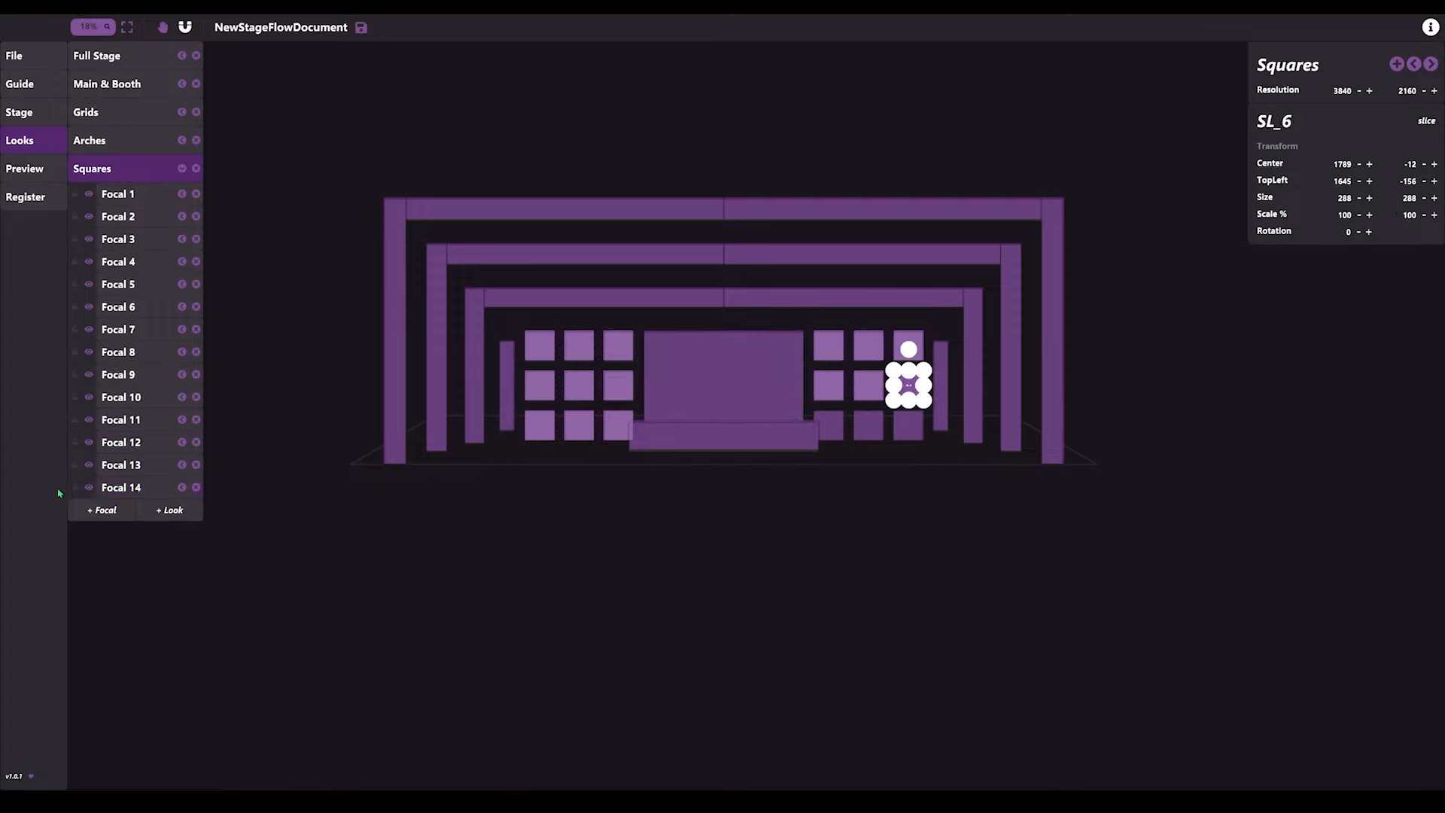
{"action": "left_click", "coordinate": [104, 510]}
- Add a separate focal for each remaining bottom-row square starting with SL_7, and collapse the Squares look
{"action": "left_click", "coordinate": [829, 426]}
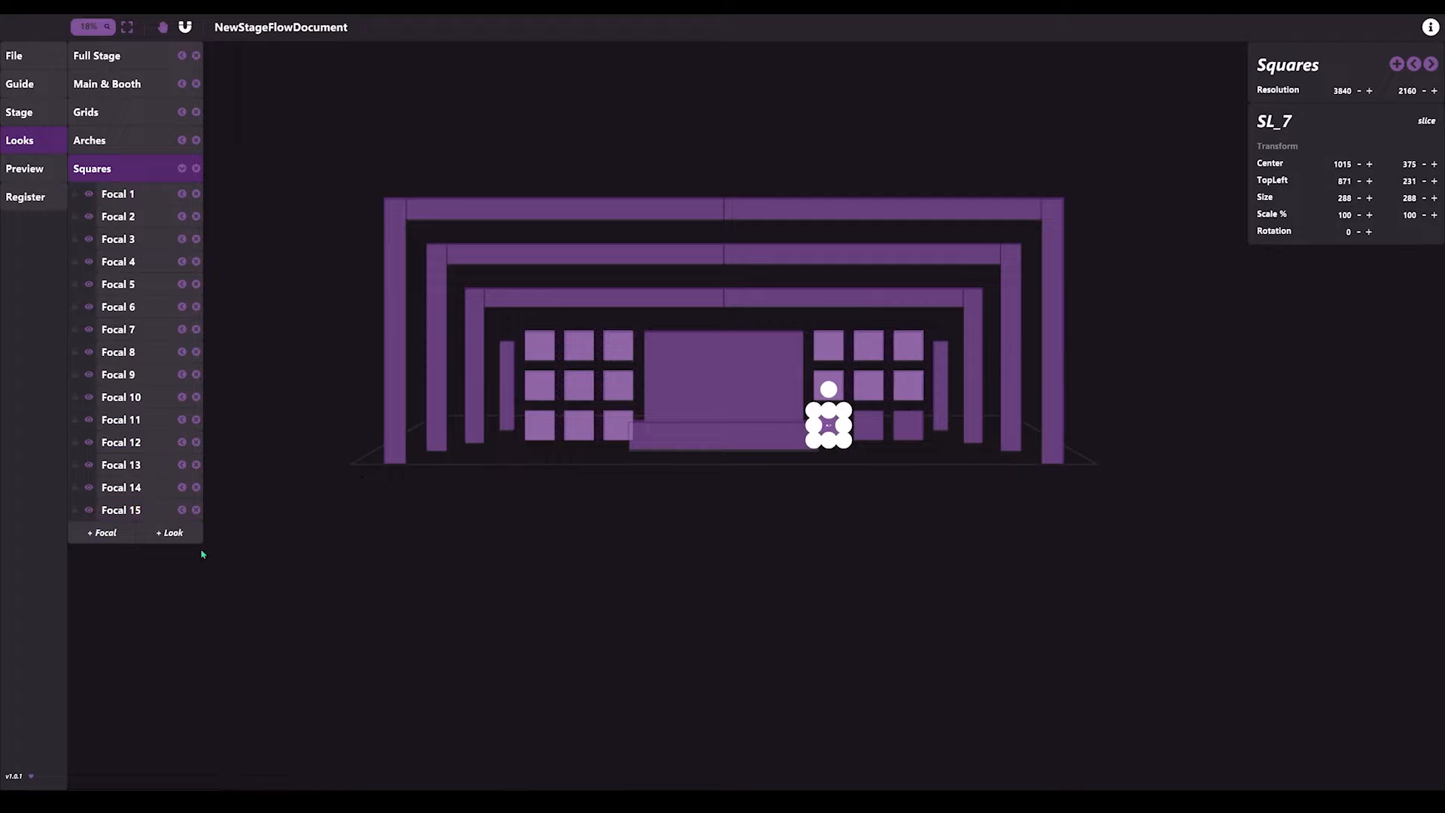
{"action": "left_click", "coordinate": [104, 532]}
{"action": "left_click", "coordinate": [869, 425]}
{"action": "left_click", "coordinate": [171, 172]}
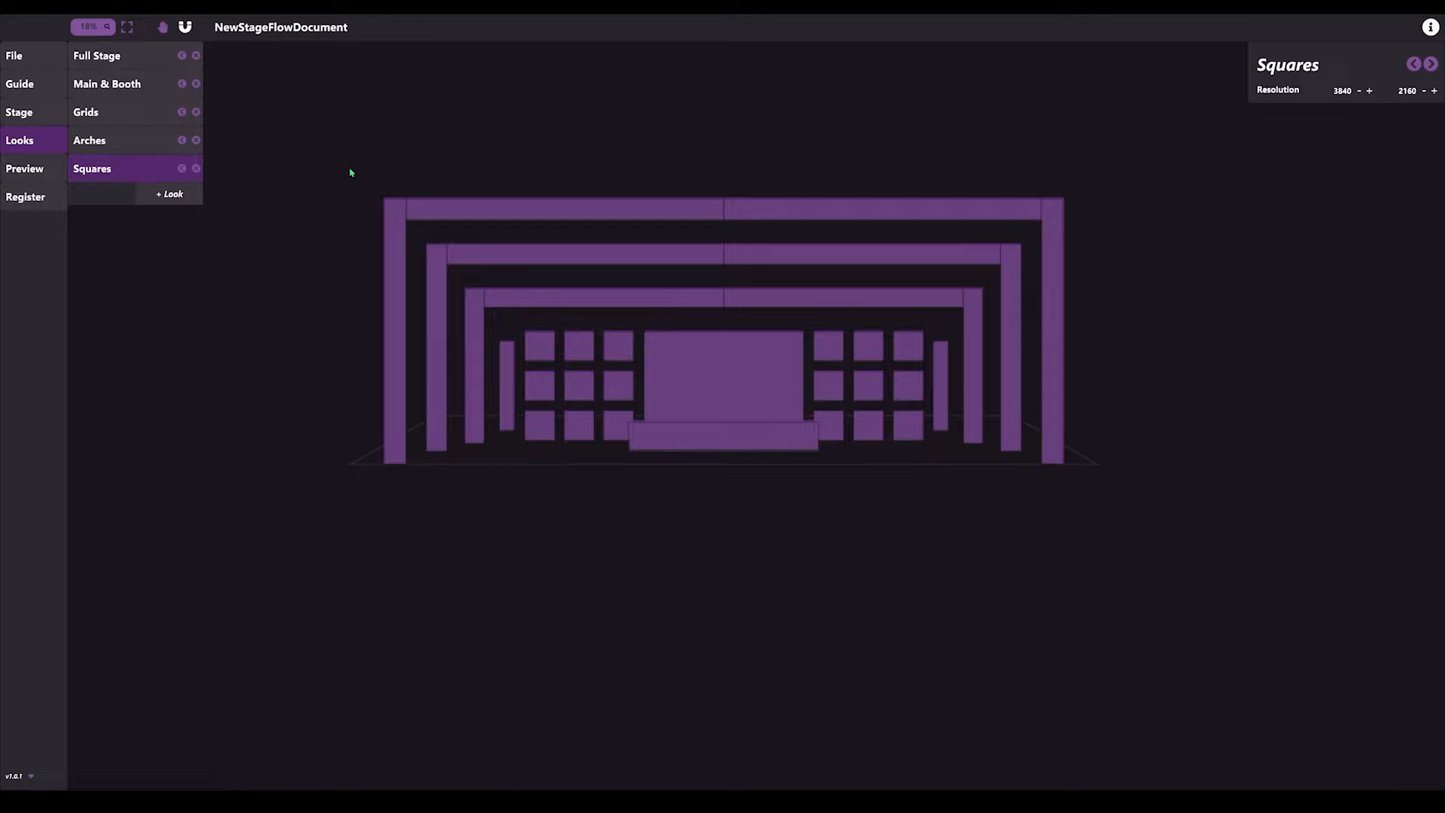
{"action": "left_click", "coordinate": [1415, 66]}
{"action": "left_click", "coordinate": [1415, 66]}
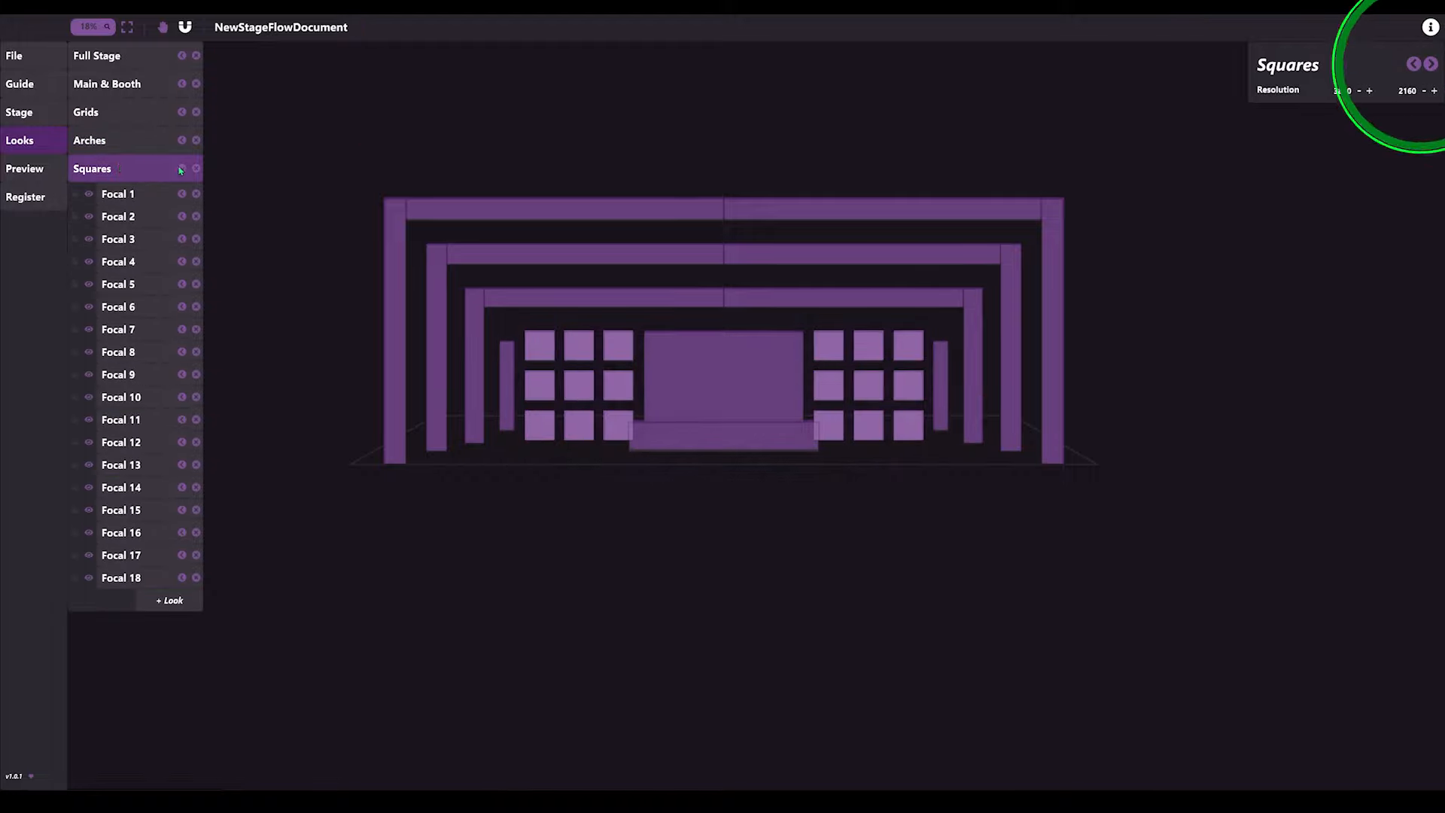
- Make Focal 1 and Focal 2 of the Arches look visible, and collapse that look
{"action": "mouse_move", "coordinate": [118, 146]}
{"action": "left_mouse_down"}
{"action": "mouse_move", "coordinate": [115, 104]}
{"action": "mouse_move", "coordinate": [118, 145]}
{"action": "left_mouse_up"}
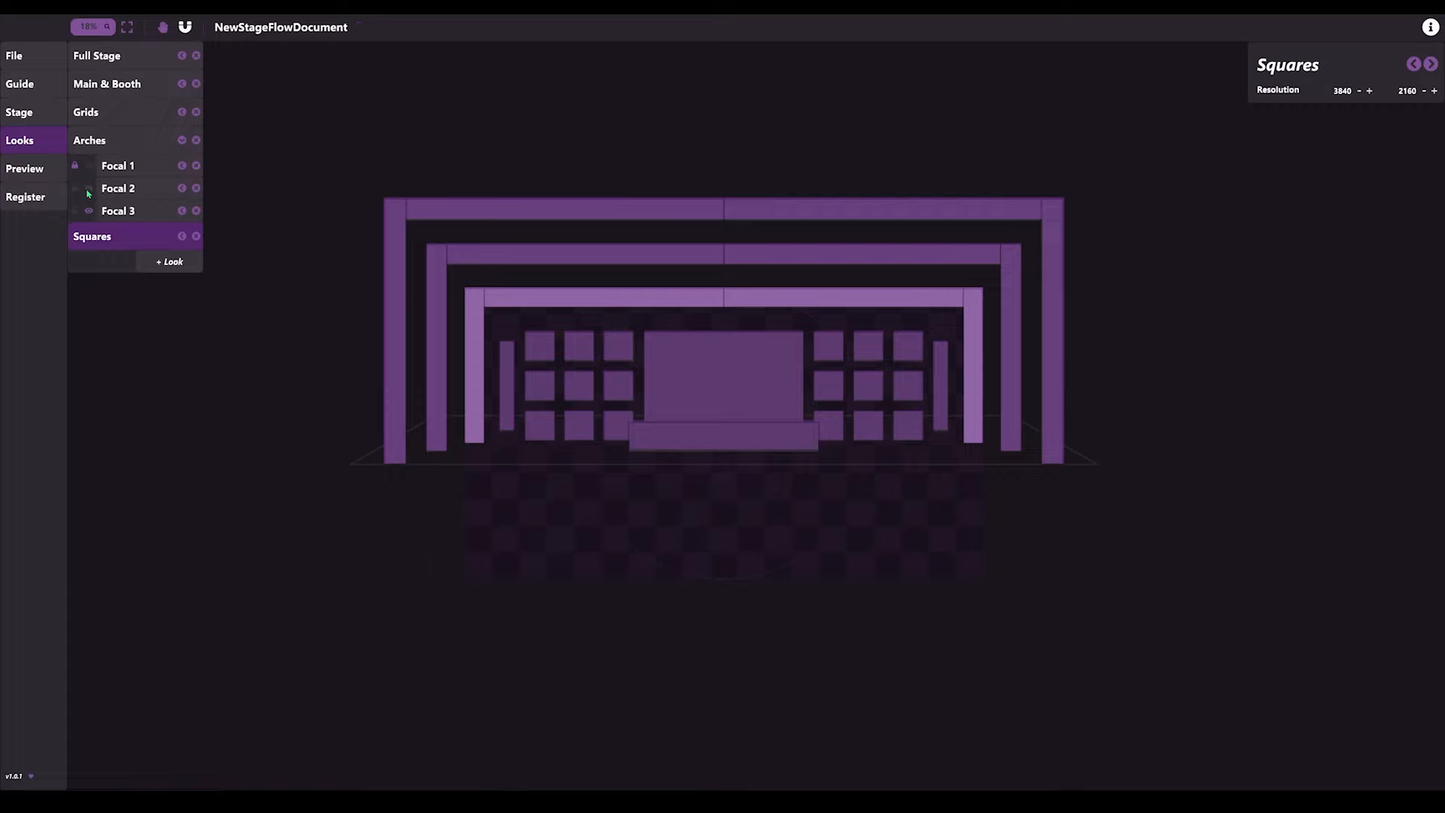
{"action": "left_click", "coordinate": [86, 189]}
{"action": "left_click", "coordinate": [87, 167]}
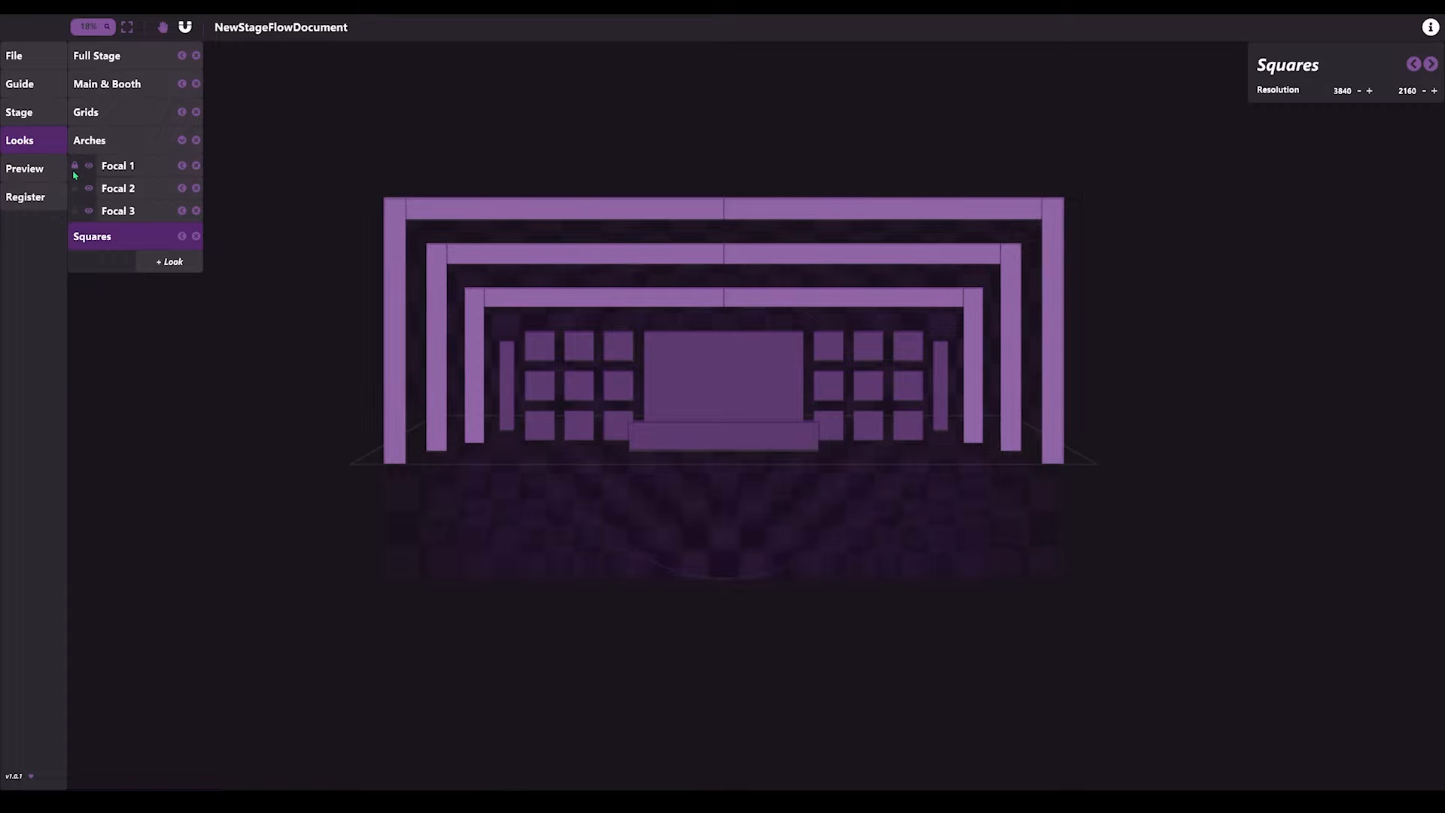
{"action": "left_click", "coordinate": [169, 147]}
- Review the focals inside the Grids, Main & Booth and Full Stage looks one after another
{"action": "left_click", "coordinate": [183, 113]}
{"action": "left_click", "coordinate": [183, 113]}
{"action": "left_click", "coordinate": [181, 84]}
{"action": "left_click", "coordinate": [182, 84]}
{"action": "left_click", "coordinate": [182, 56]}
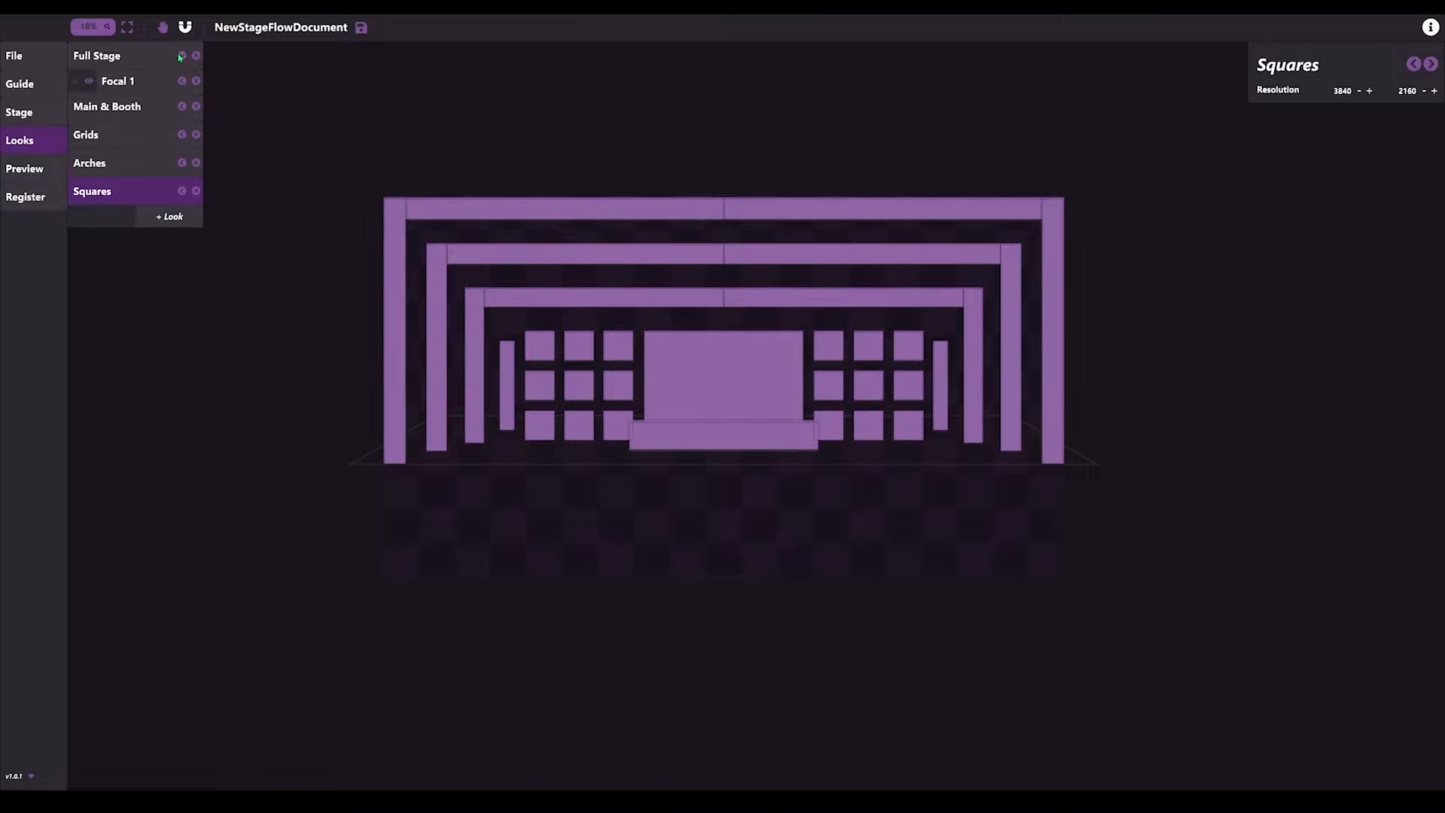
{"action": "left_click", "coordinate": [181, 56]}
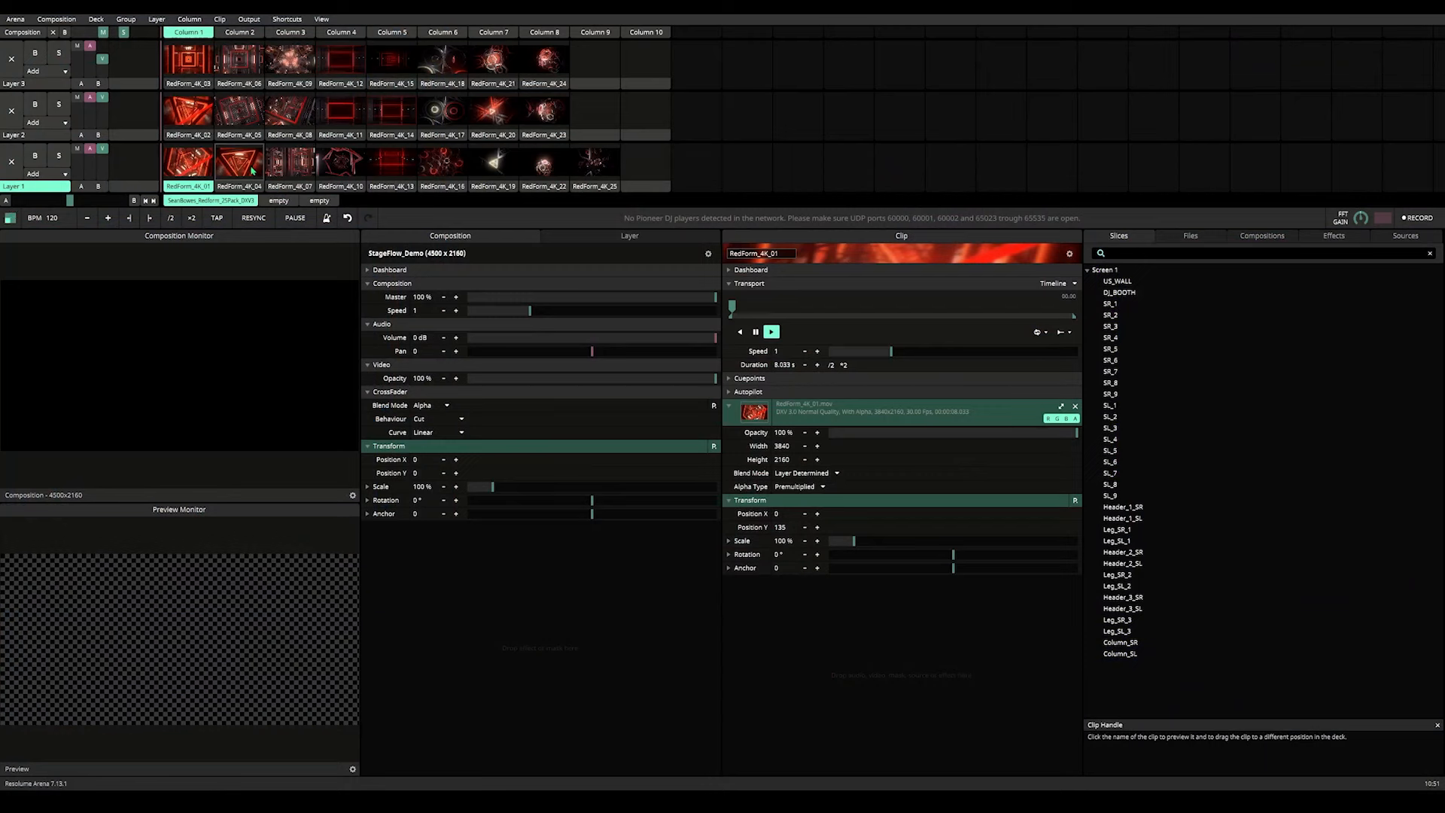
- In Resolume Arena, play the RedForm_4K_04 clip and apply the StageFlow effect to the whole composition
{"action": "left_click", "coordinate": [252, 171]}
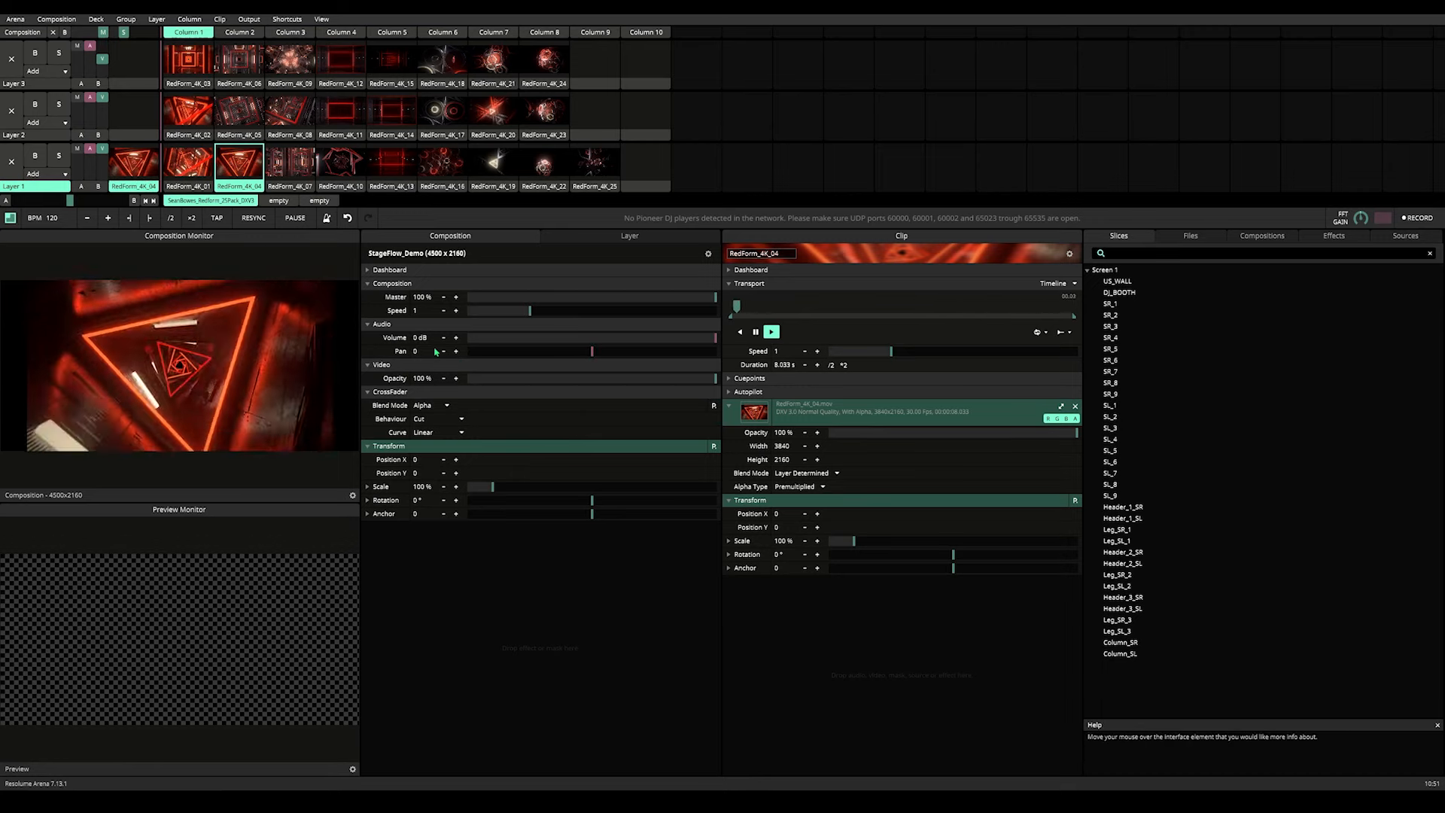
{"action": "left_click", "coordinate": [1334, 236]}
{"action": "left_click", "coordinate": [1272, 256]}
{"action": "type", "text": "stage"}
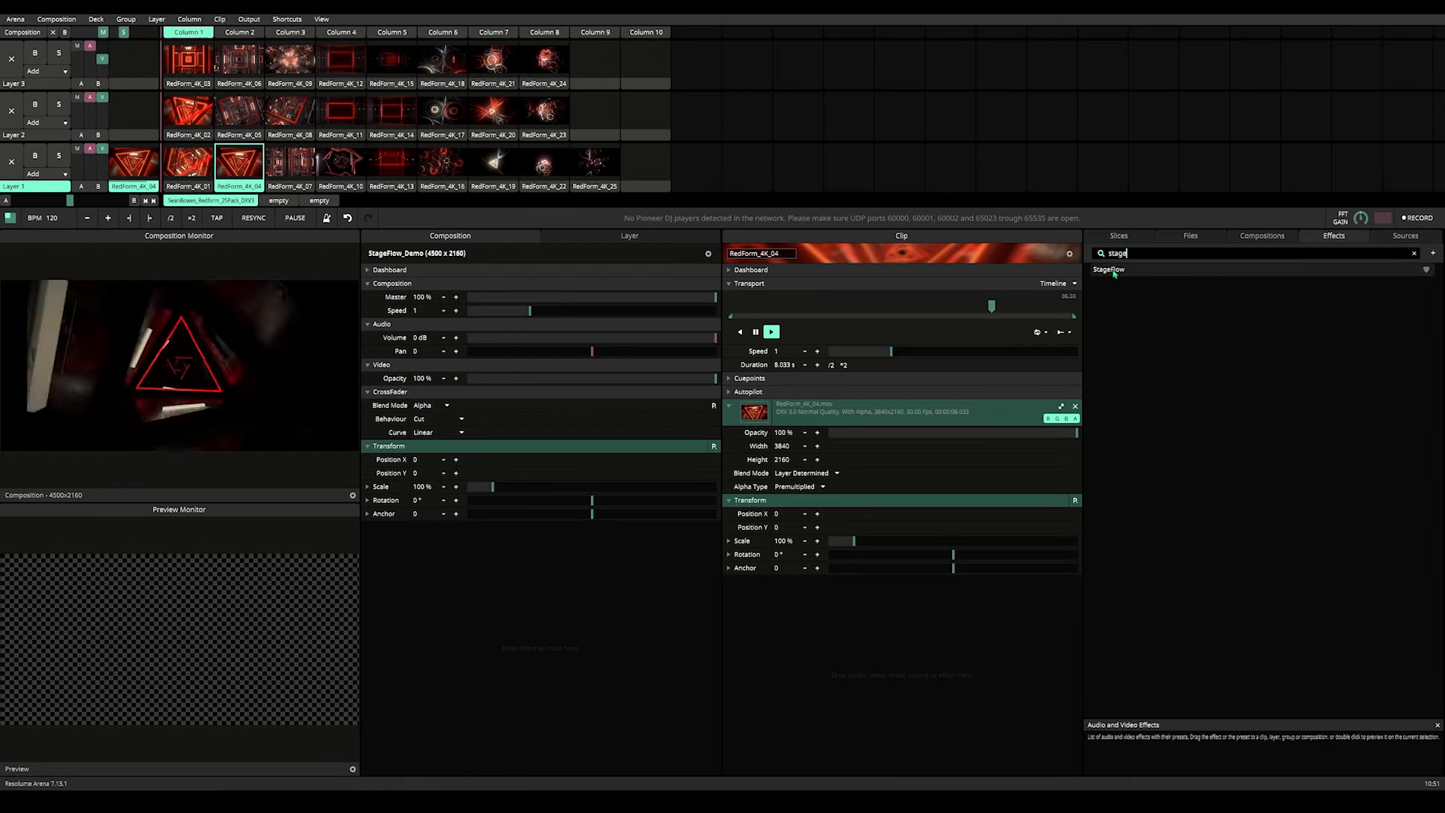
{"action": "left_click_drag", "start_coordinate": [1112, 270], "coordinate": [530, 590]}
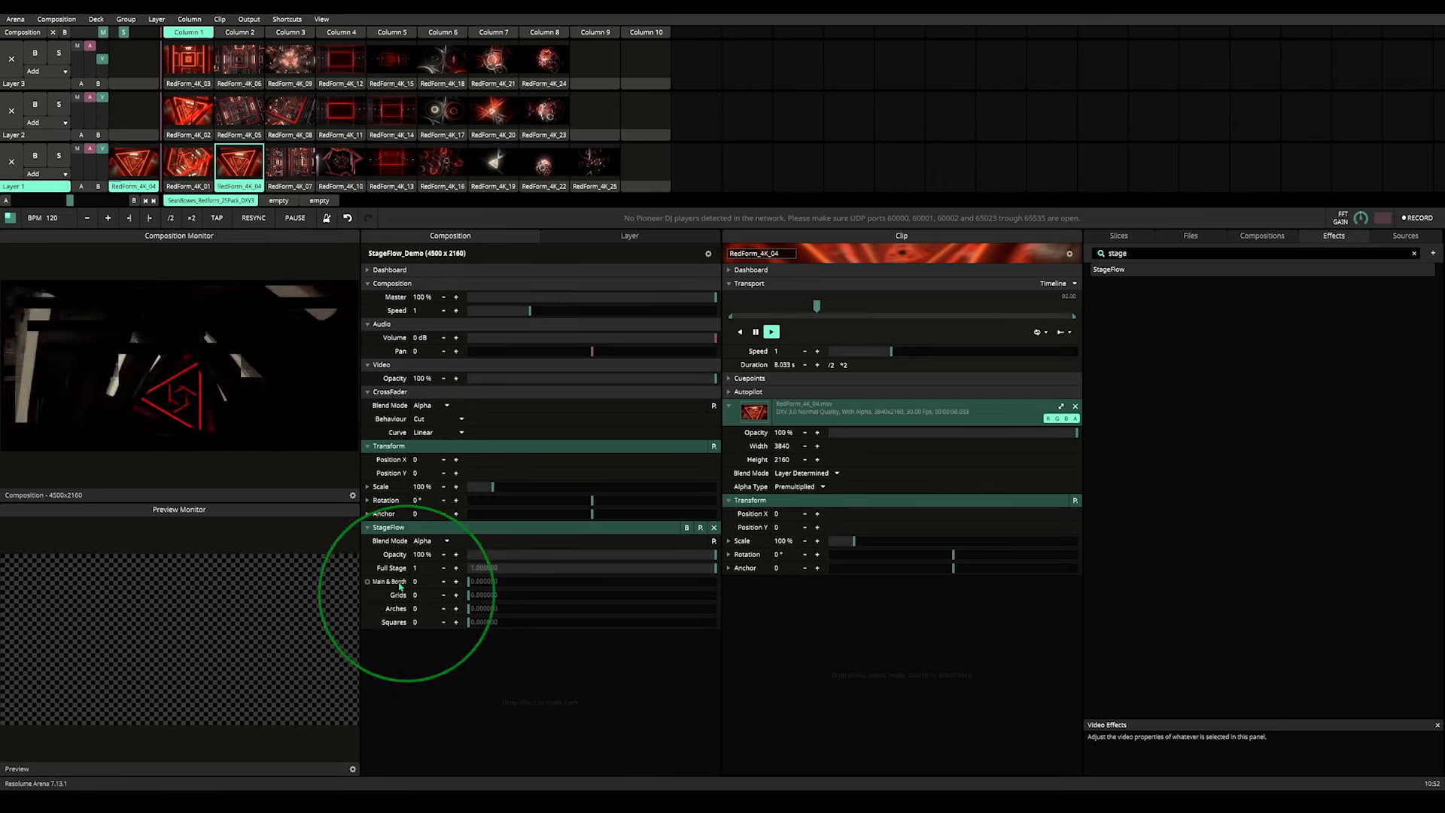
- Try the StageFlow looks individually by setting Main & Booth, Arches and Squares to 1 in turn, with Full Stage at 0
{"action": "left_click_drag", "start_coordinate": [475, 584], "coordinate": [910, 610]}
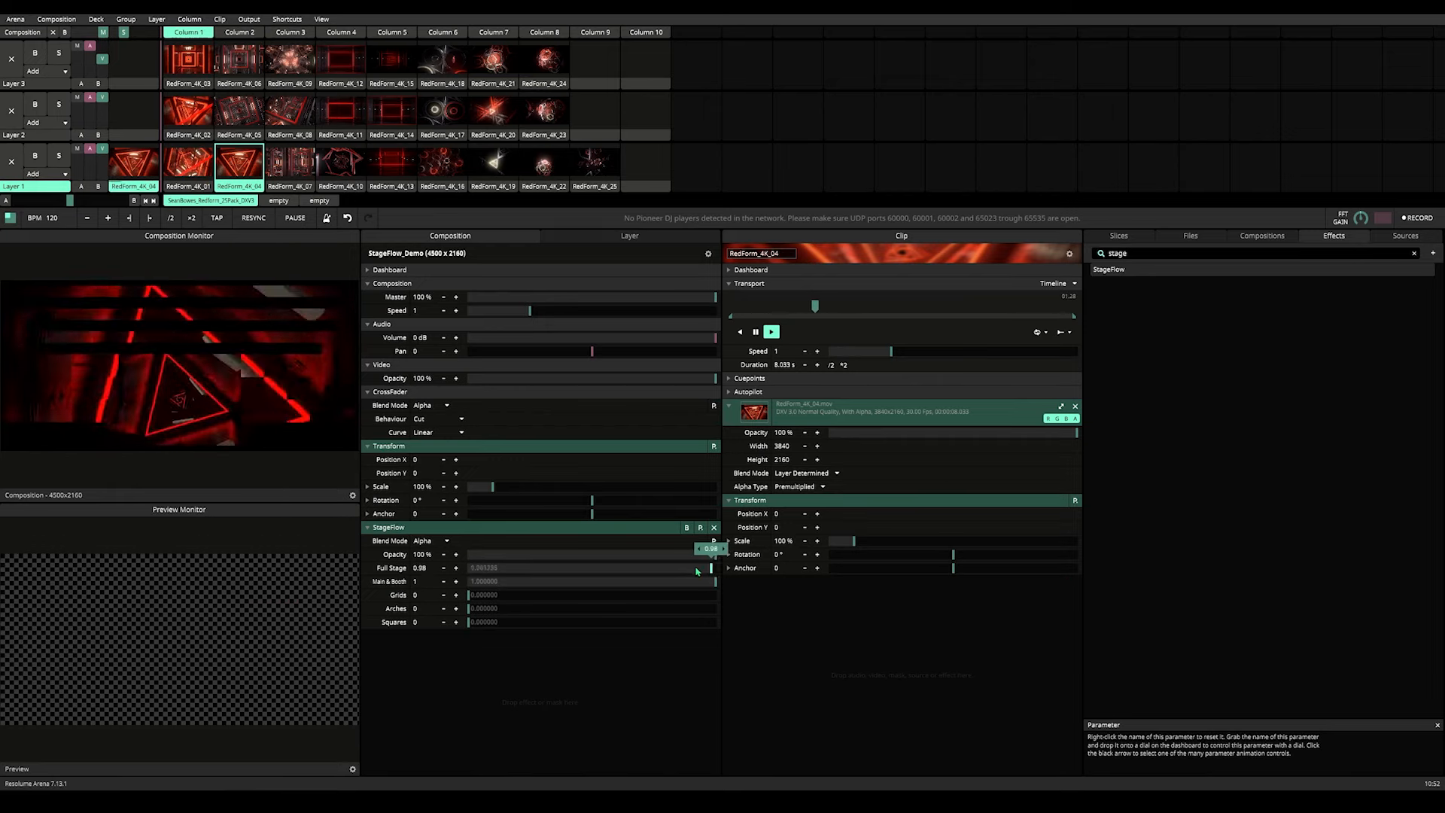
{"action": "right_click", "coordinate": [390, 570]}
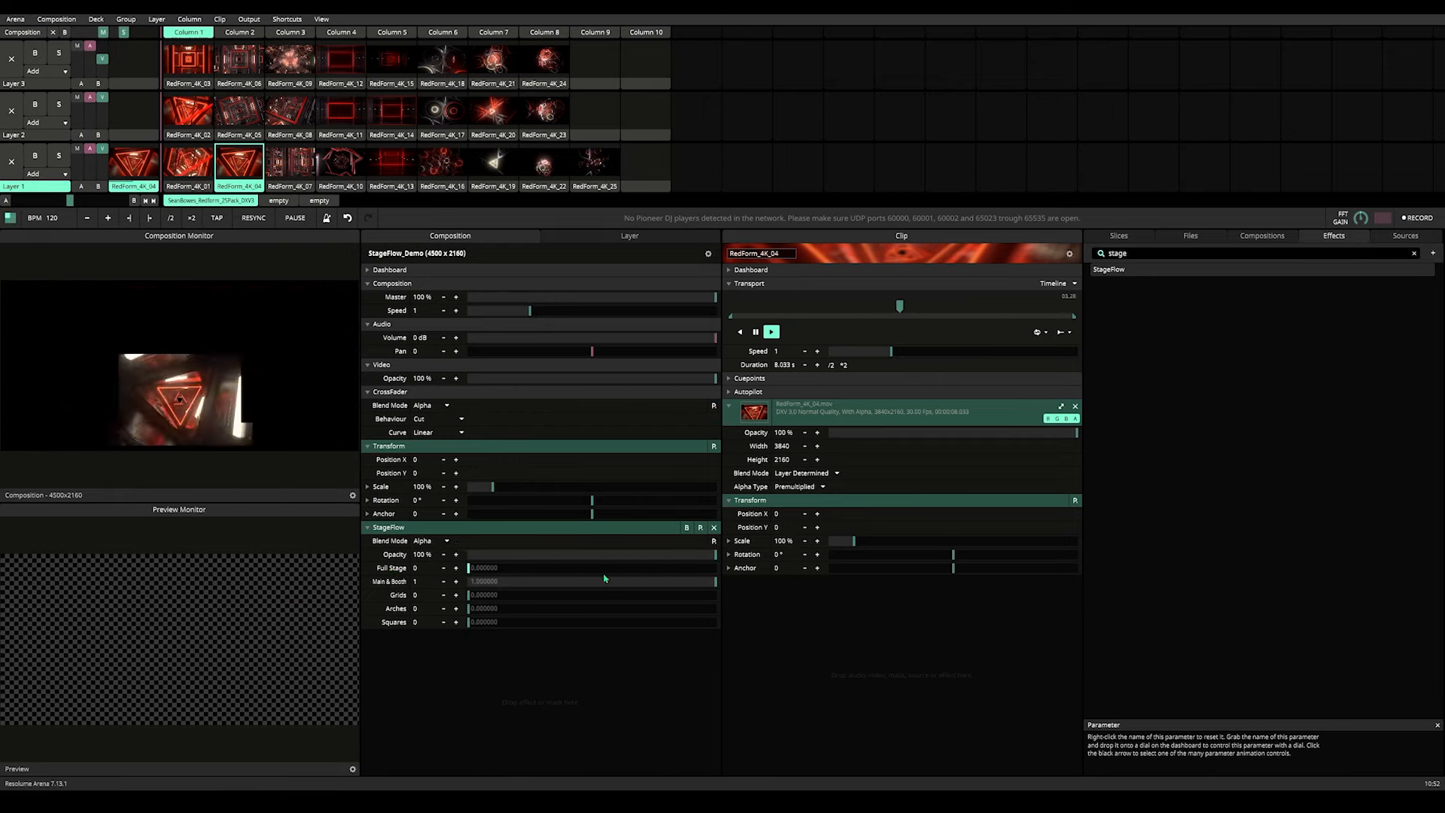
{"action": "left_click_drag", "start_coordinate": [653, 584], "coordinate": [784, 609]}
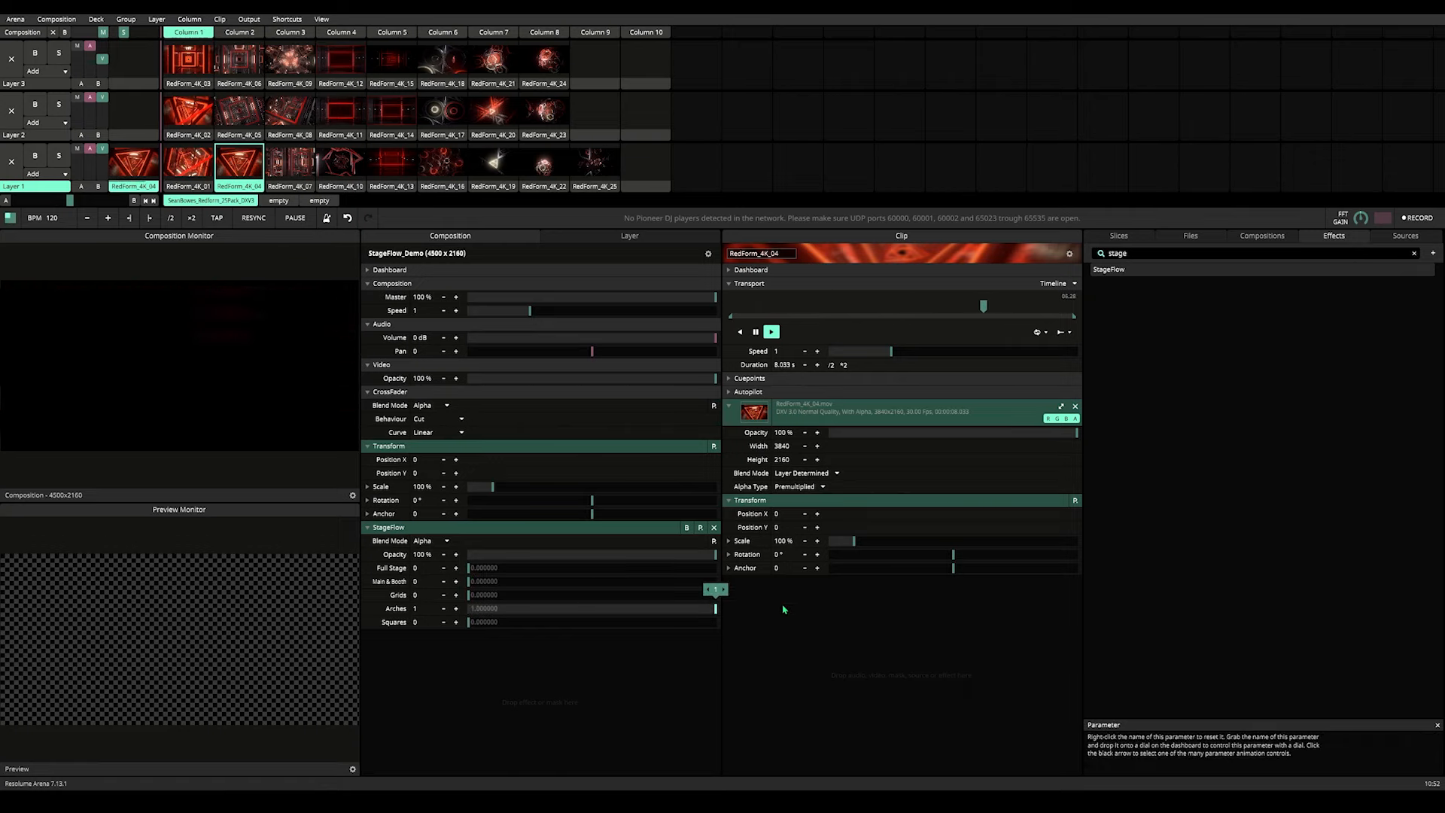
{"action": "mouse_move", "coordinate": [784, 608]}
{"action": "left_mouse_down"}
{"action": "mouse_move", "coordinate": [462, 609]}
{"action": "mouse_move", "coordinate": [474, 622]}
{"action": "mouse_move", "coordinate": [765, 623]}
{"action": "left_mouse_up"}
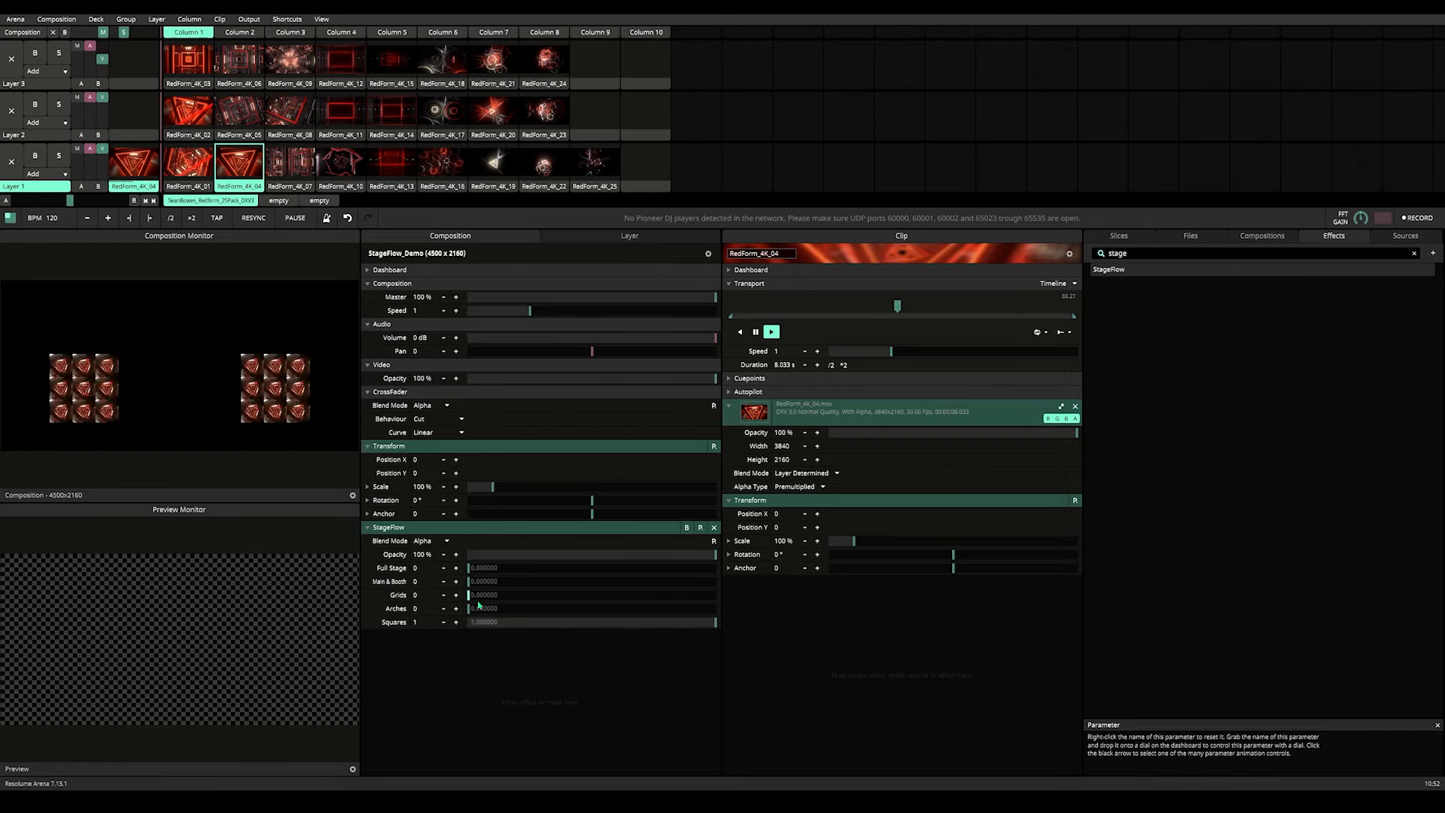
- Combine looks in the StageFlow effect: Full Stage, Main & Booth and Arches at 1, Grids and Squares at 0
{"action": "left_click_drag", "start_coordinate": [479, 607], "coordinate": [734, 608]}
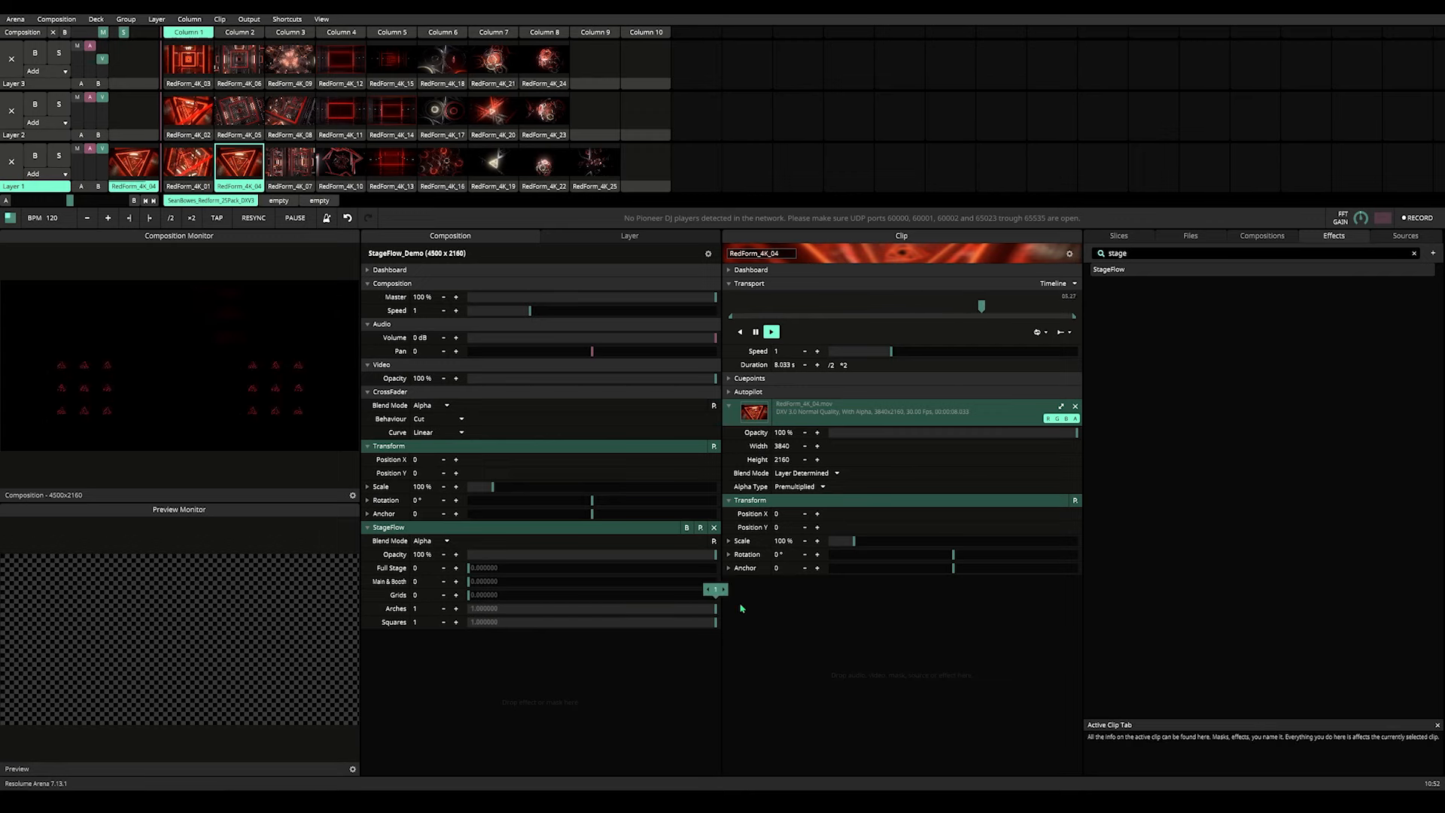
{"action": "left_click_drag", "start_coordinate": [474, 581], "coordinate": [757, 573]}
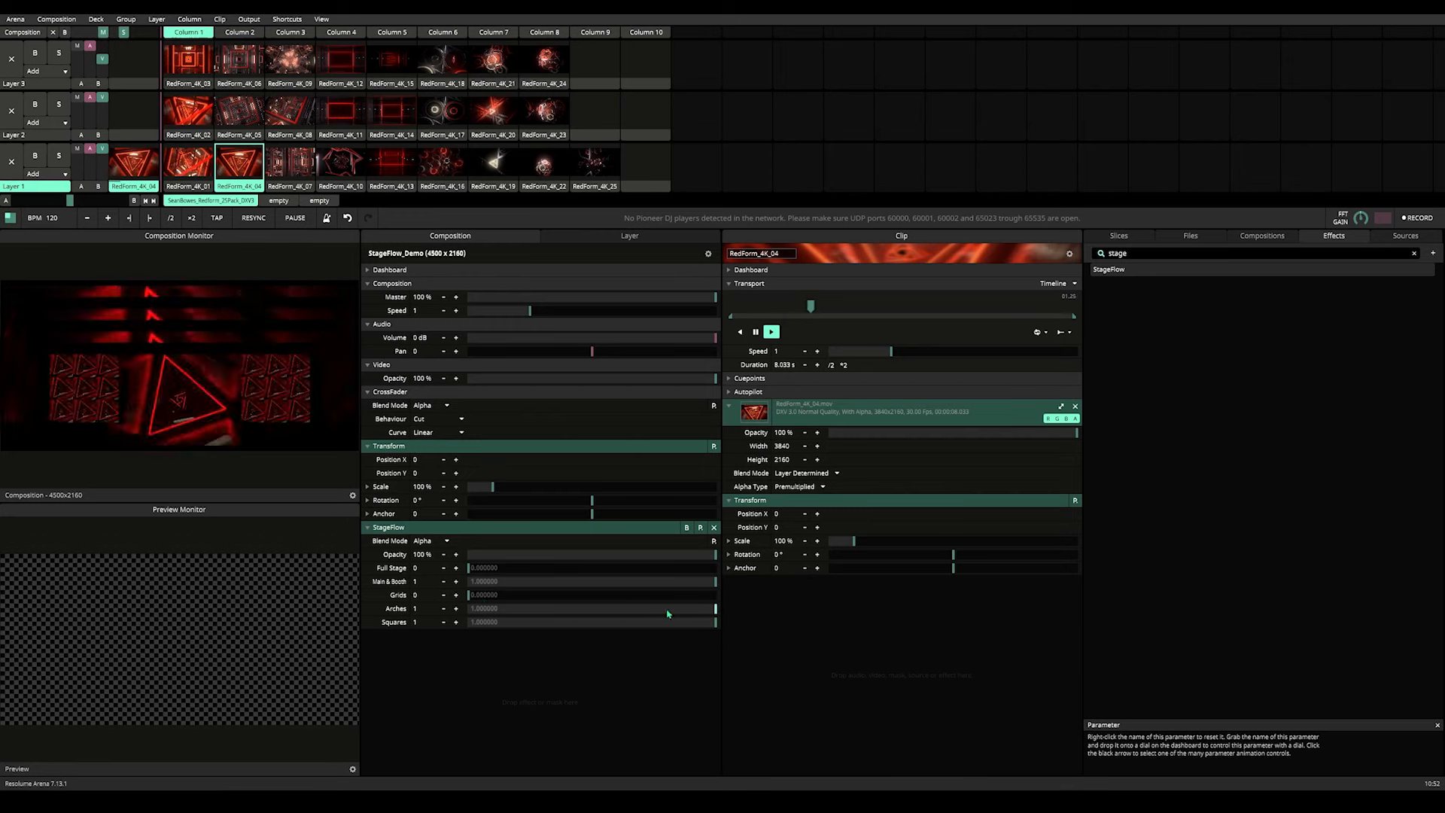
{"action": "left_click_drag", "start_coordinate": [471, 594], "coordinate": [462, 625]}
{"action": "mouse_move", "coordinate": [479, 570]}
{"action": "left_mouse_down"}
{"action": "mouse_move", "coordinate": [714, 583]}
{"action": "mouse_move", "coordinate": [707, 599]}
{"action": "mouse_move", "coordinate": [466, 594]}
{"action": "left_mouse_up"}
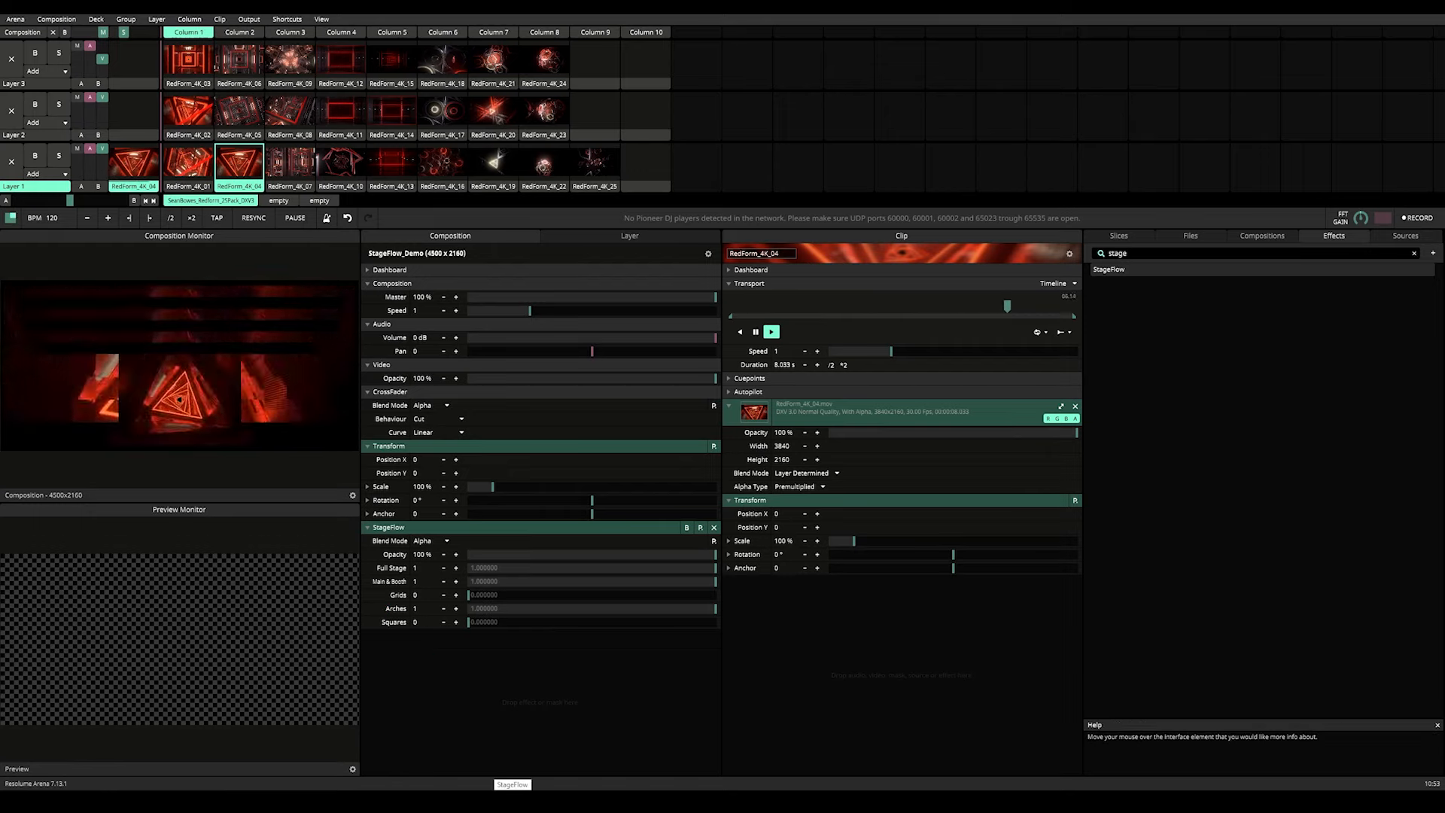
- Switch to the StageFlow application, open its windowed preview and reposition the preview window
{"action": "left_click", "coordinate": [512, 802]}
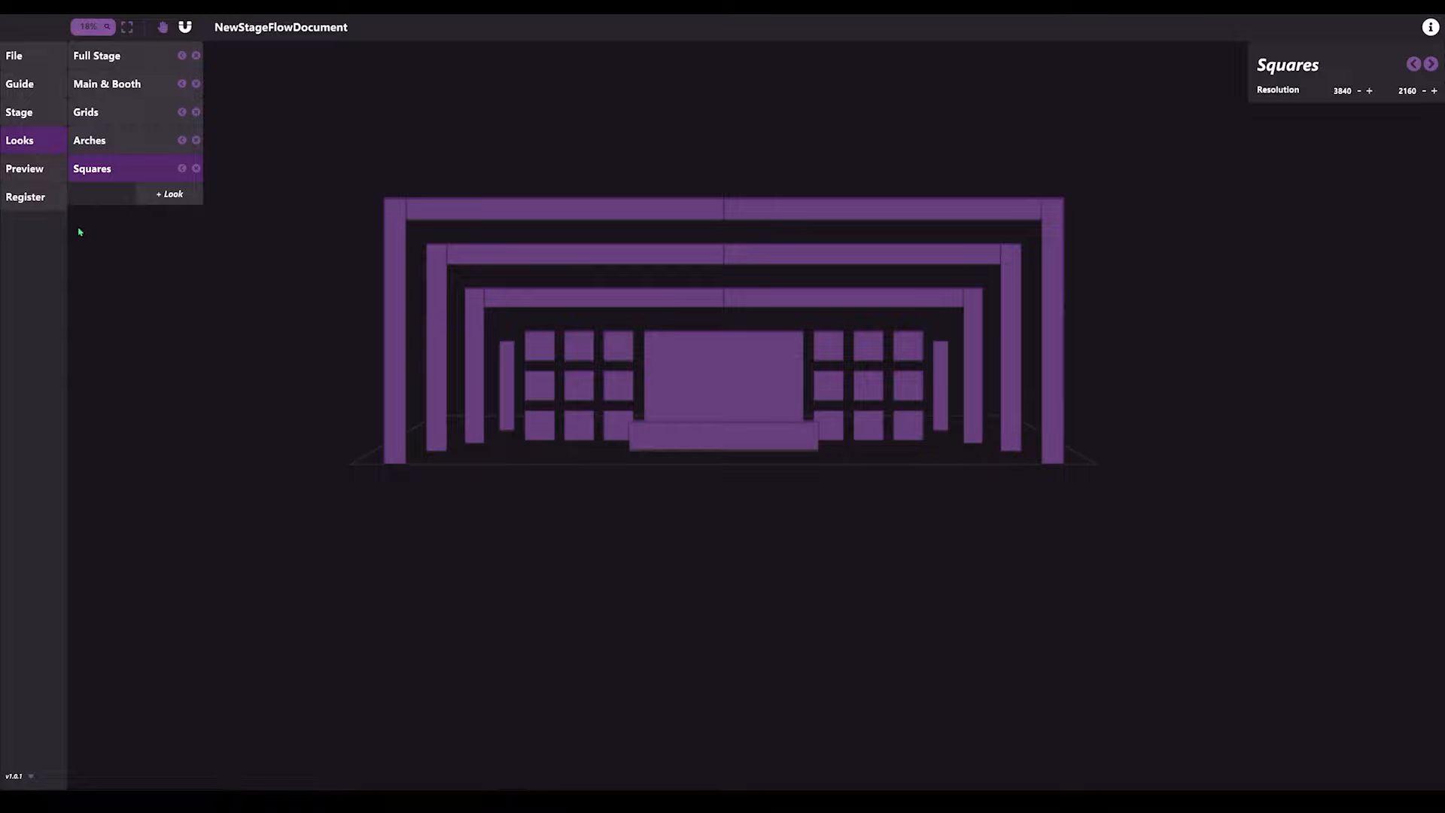
{"action": "left_click", "coordinate": [16, 171]}
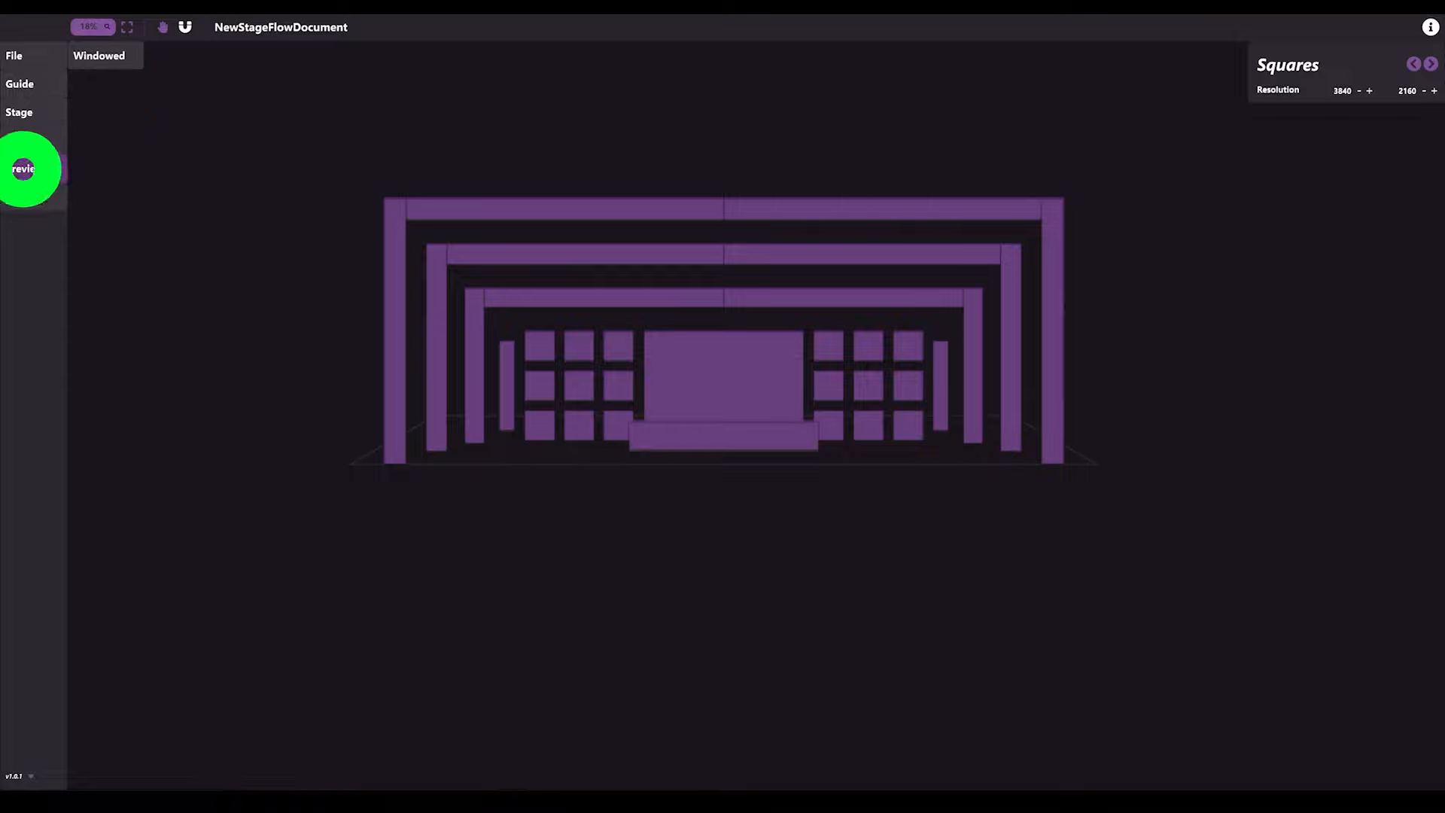
{"action": "left_click", "coordinate": [98, 56]}
{"action": "left_click_drag", "start_coordinate": [747, 425], "coordinate": [874, 477]}
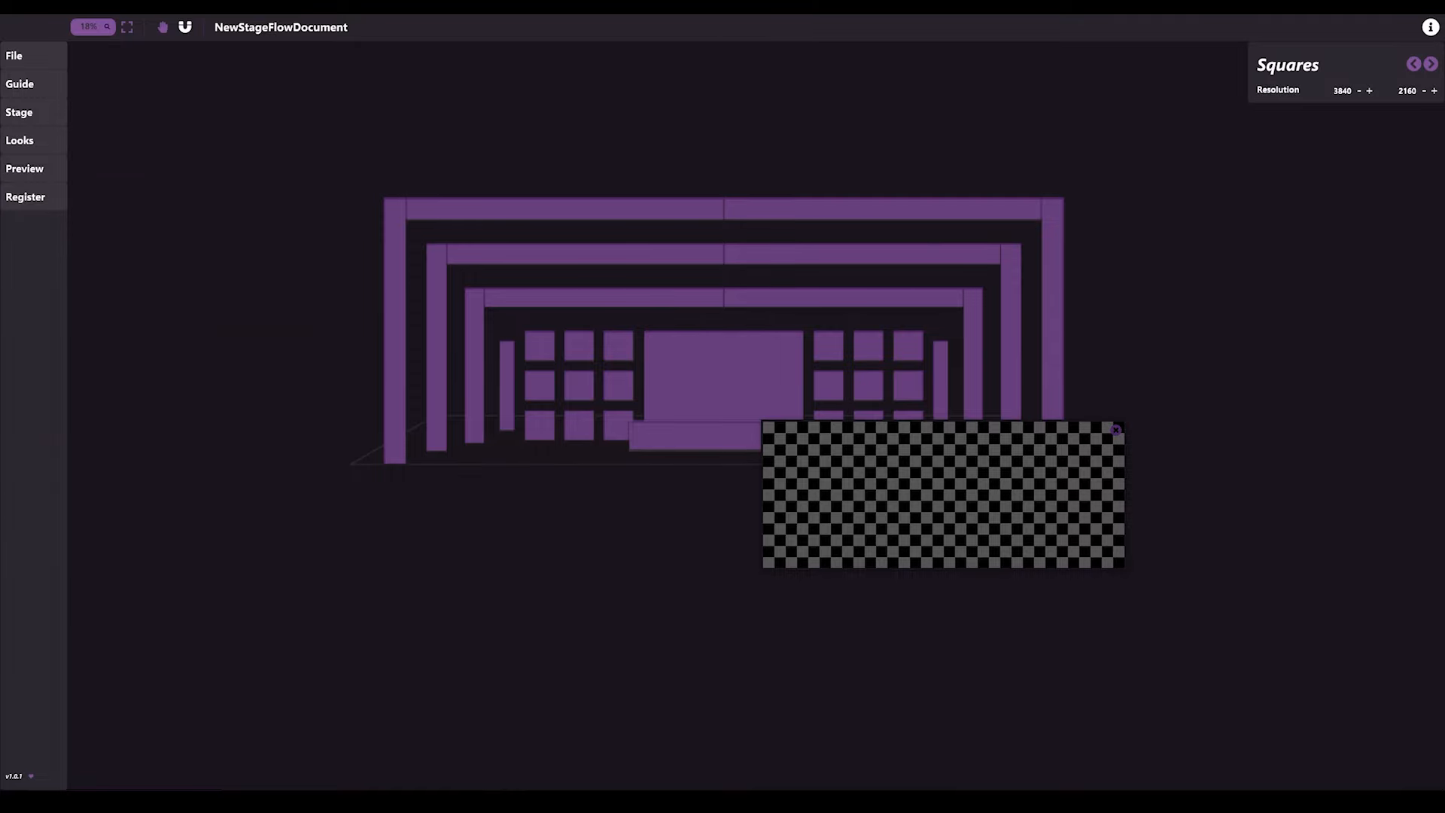
- Return to Resolume Arena, place the StageFlow preview over the Preview Monitor, and enable Spout texture sharing for the composition output
{"action": "left_click", "coordinate": [486, 803]}
{"action": "left_click_drag", "start_coordinate": [927, 509], "coordinate": [161, 600]}
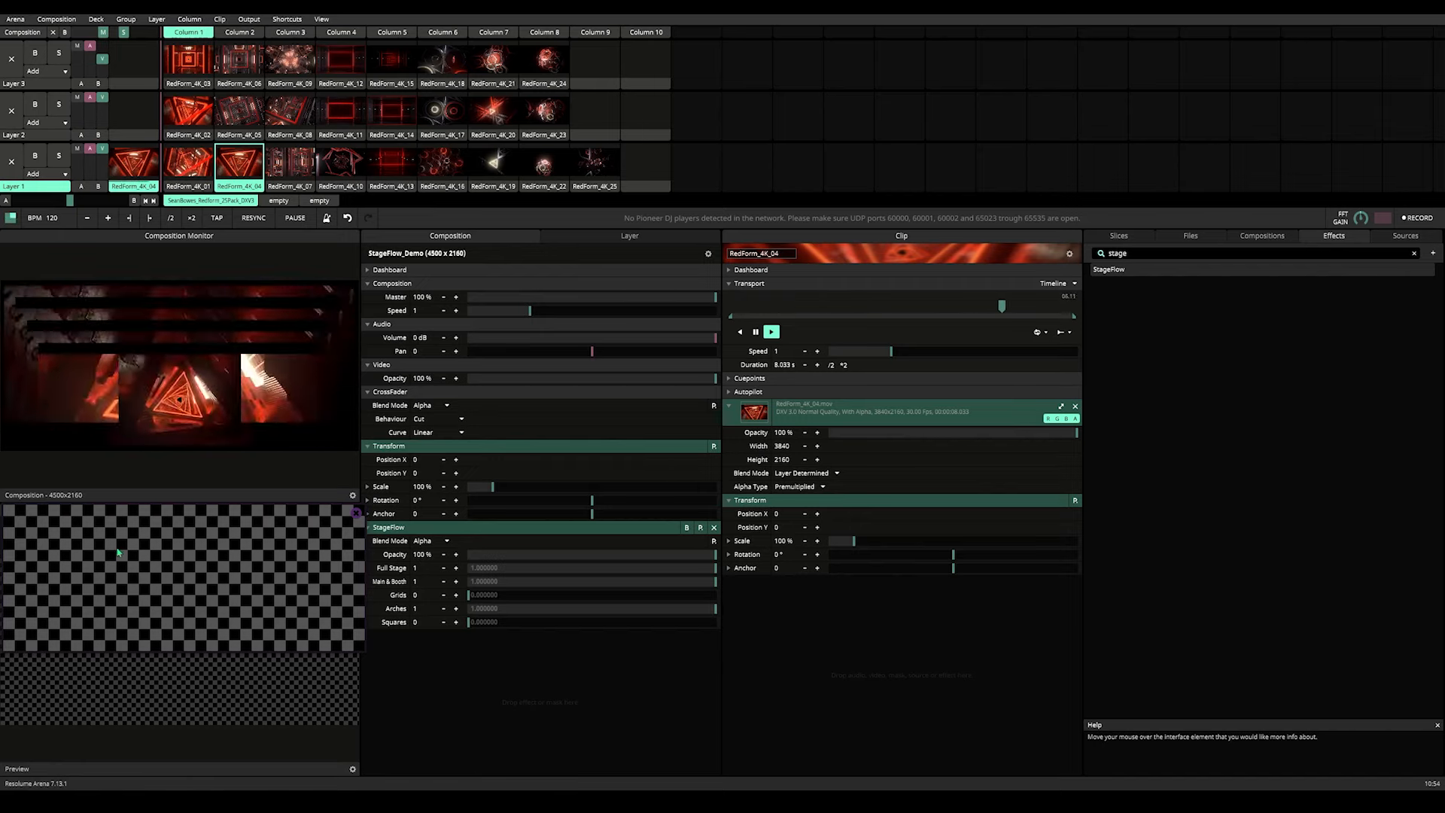
{"action": "left_click", "coordinate": [249, 19]}
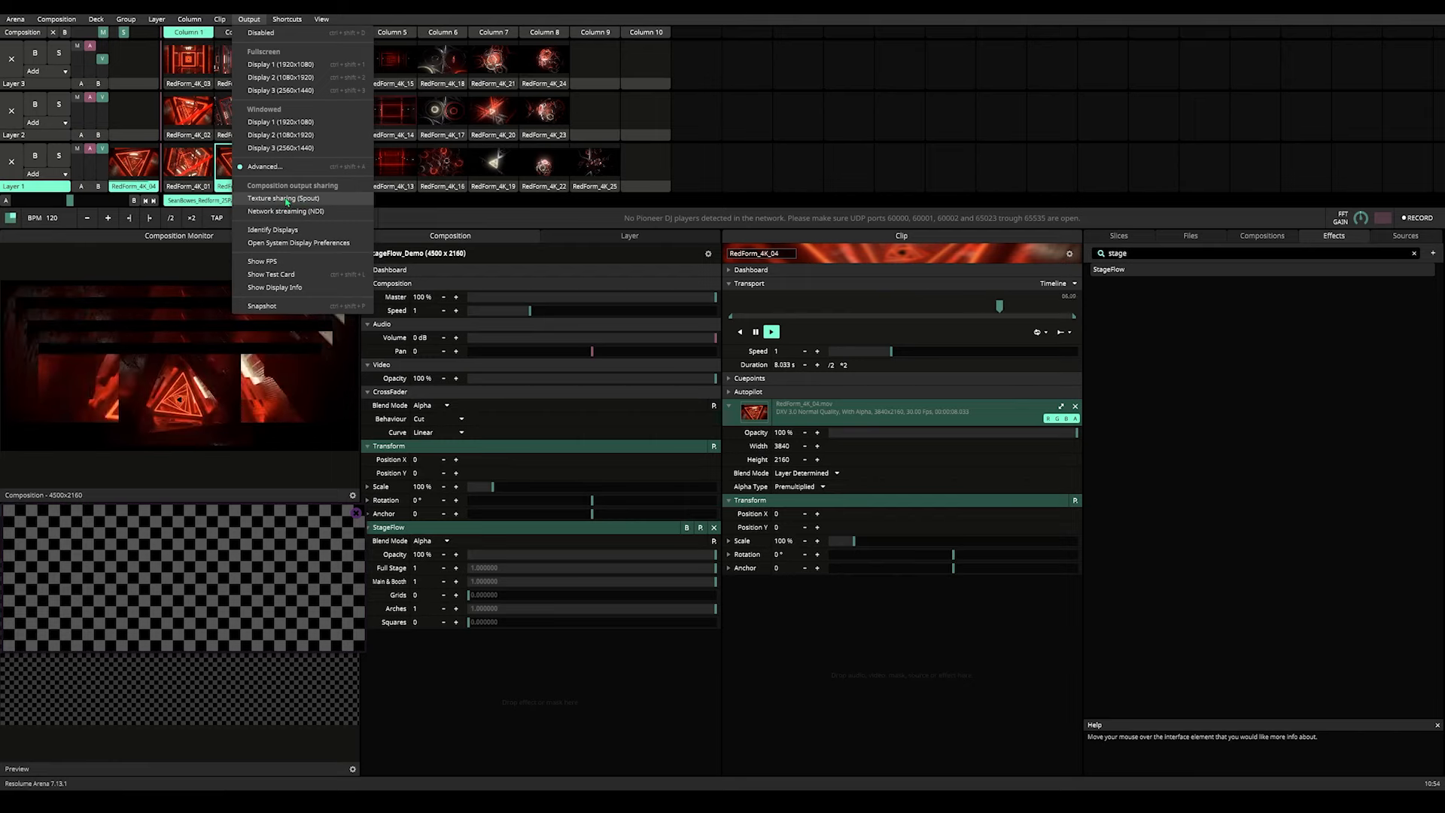
{"action": "left_click", "coordinate": [274, 198]}
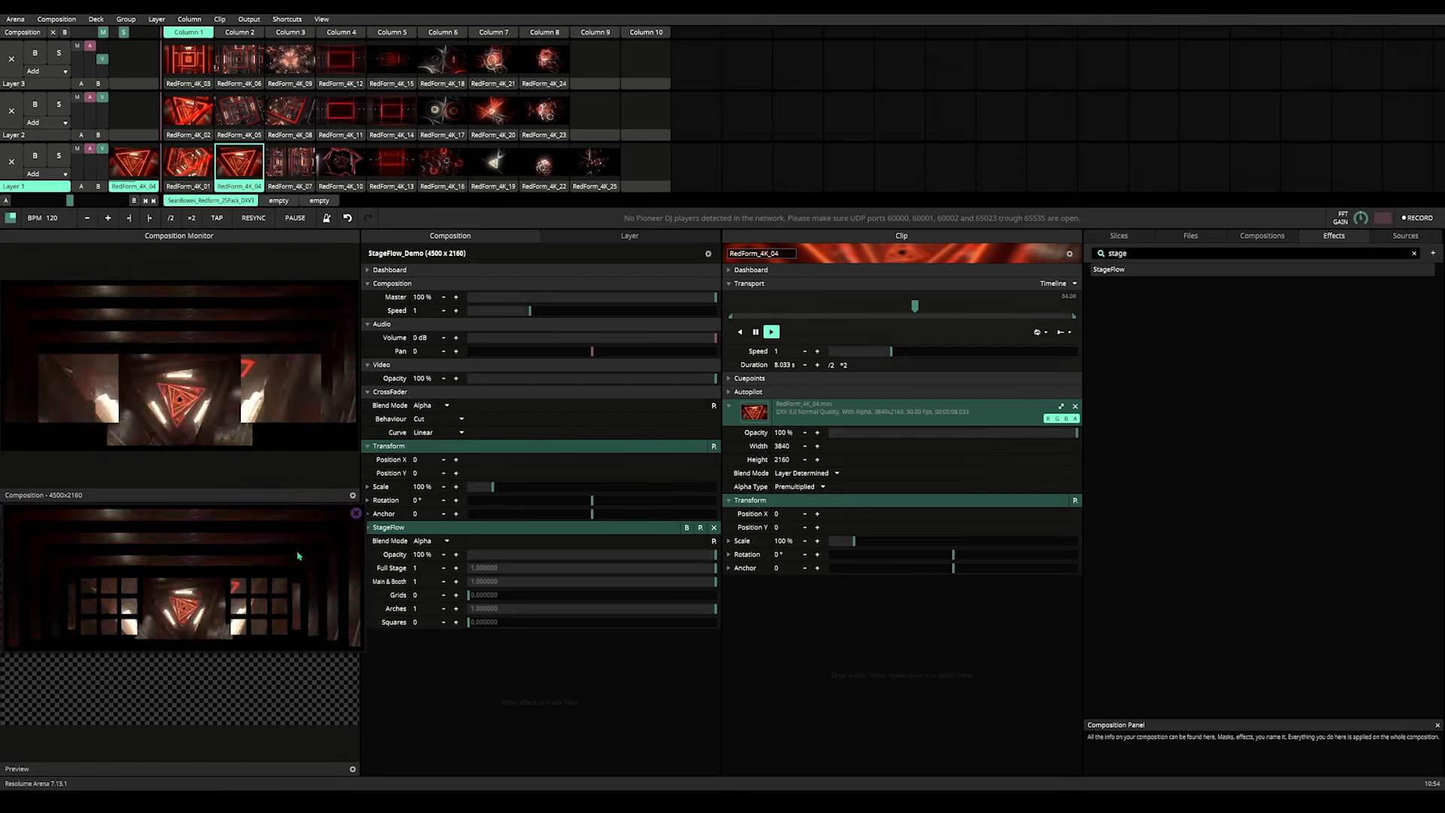
- Enlarge the floating stage preview window and place it over the middle of the Resolume Arena interface
{"action": "left_click_drag", "start_coordinate": [282, 519], "coordinate": [382, 248]}
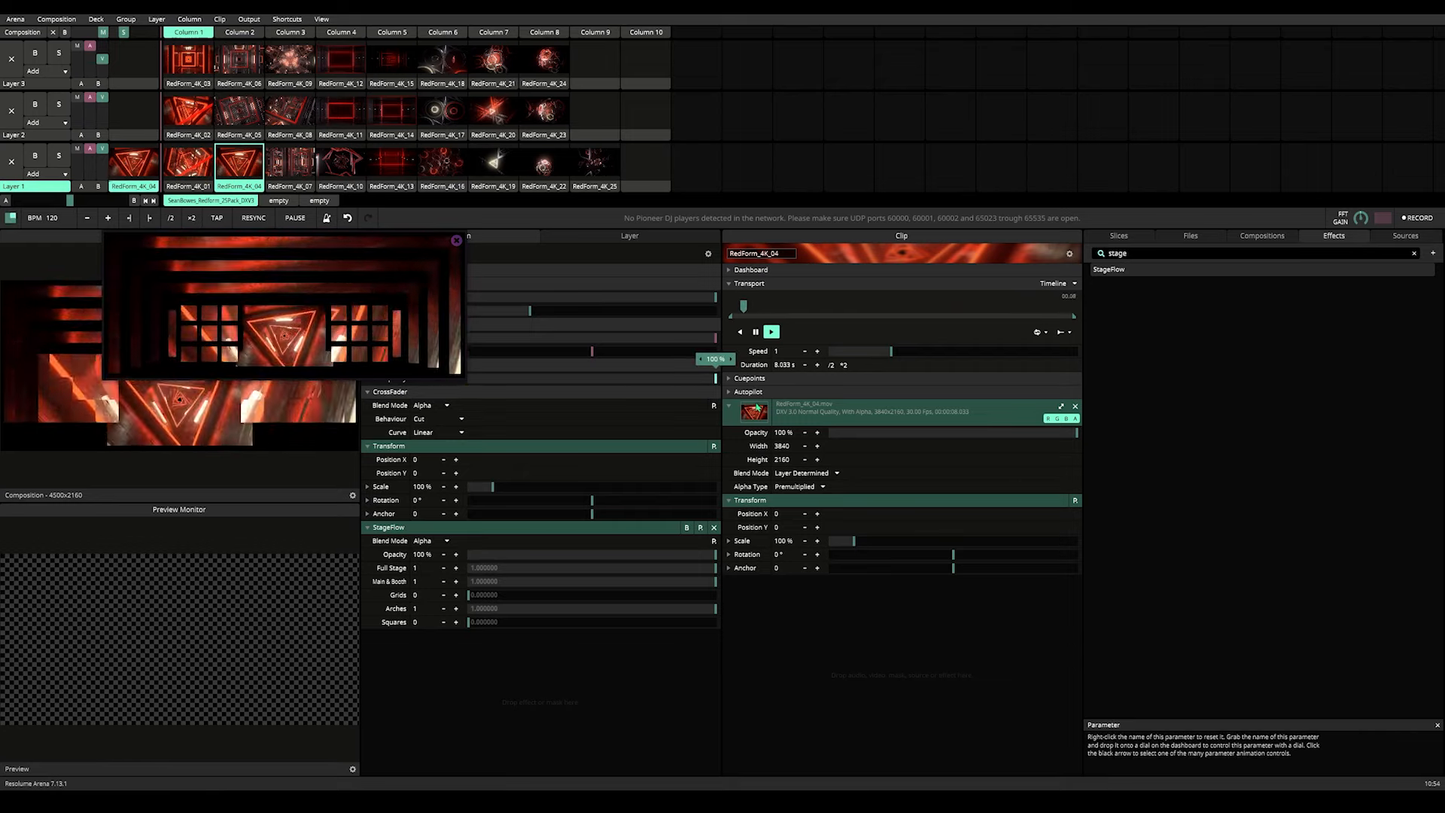
{"action": "left_click_drag", "start_coordinate": [531, 406], "coordinate": [1243, 692]}
{"action": "left_click_drag", "start_coordinate": [924, 309], "coordinate": [887, 144]}
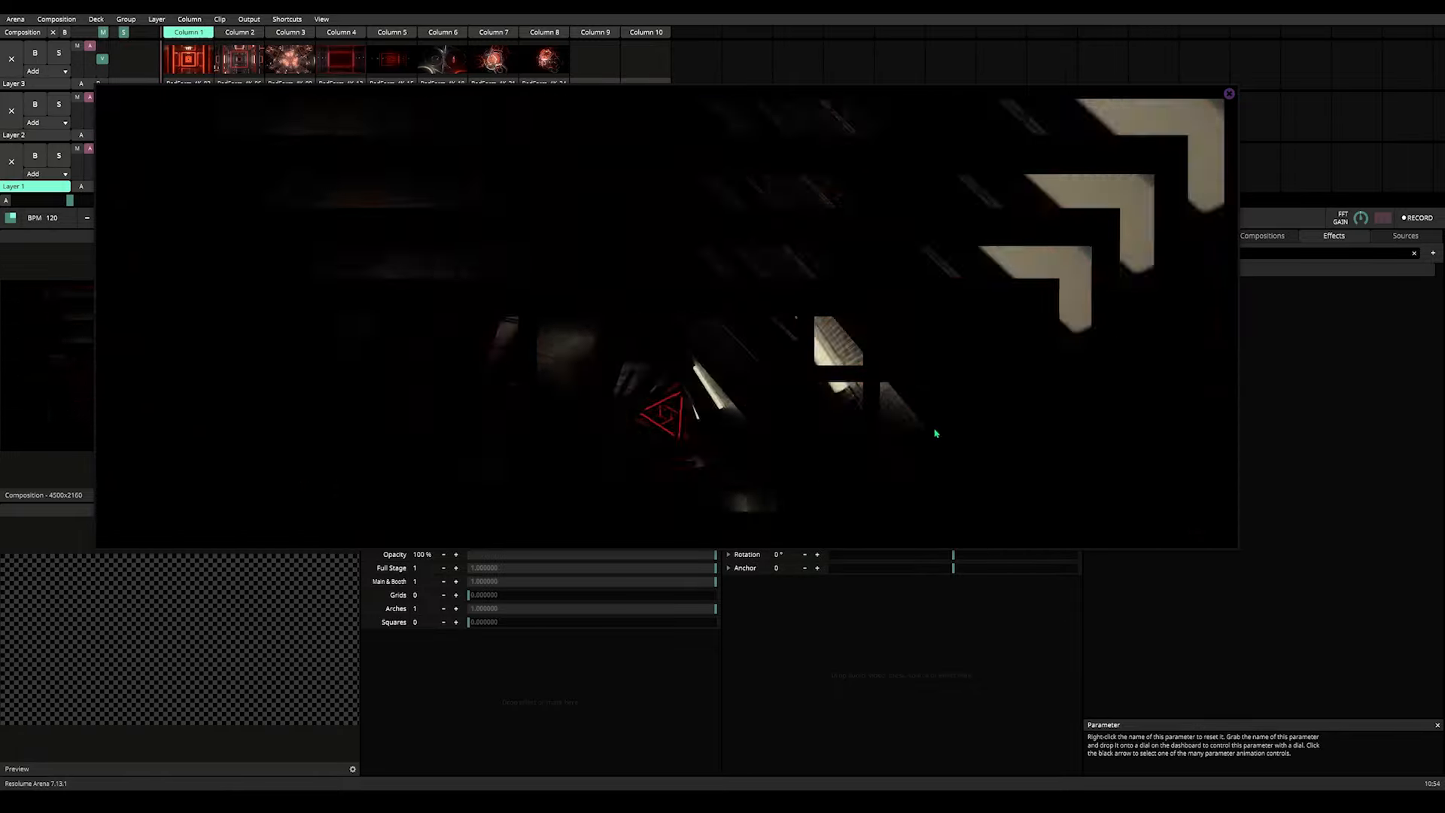
- Move the stage preview clear of the clip grid and play RedForm_4K_14, RedForm_4K_17 and RedForm_4K_20 on Layer 2 in turn
{"action": "left_click_drag", "start_coordinate": [551, 113], "coordinate": [583, 181]}
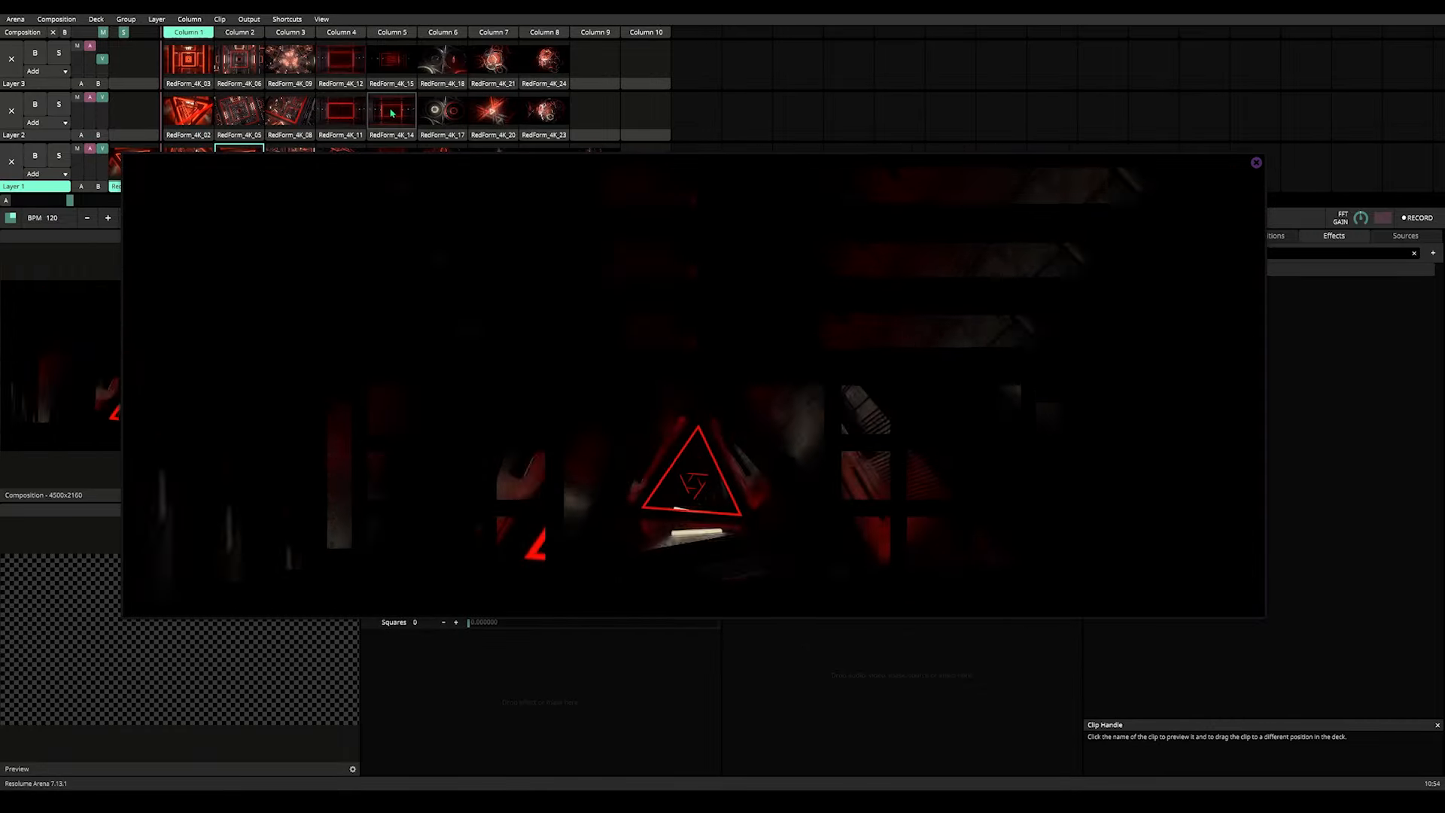
{"action": "left_click", "coordinate": [391, 112]}
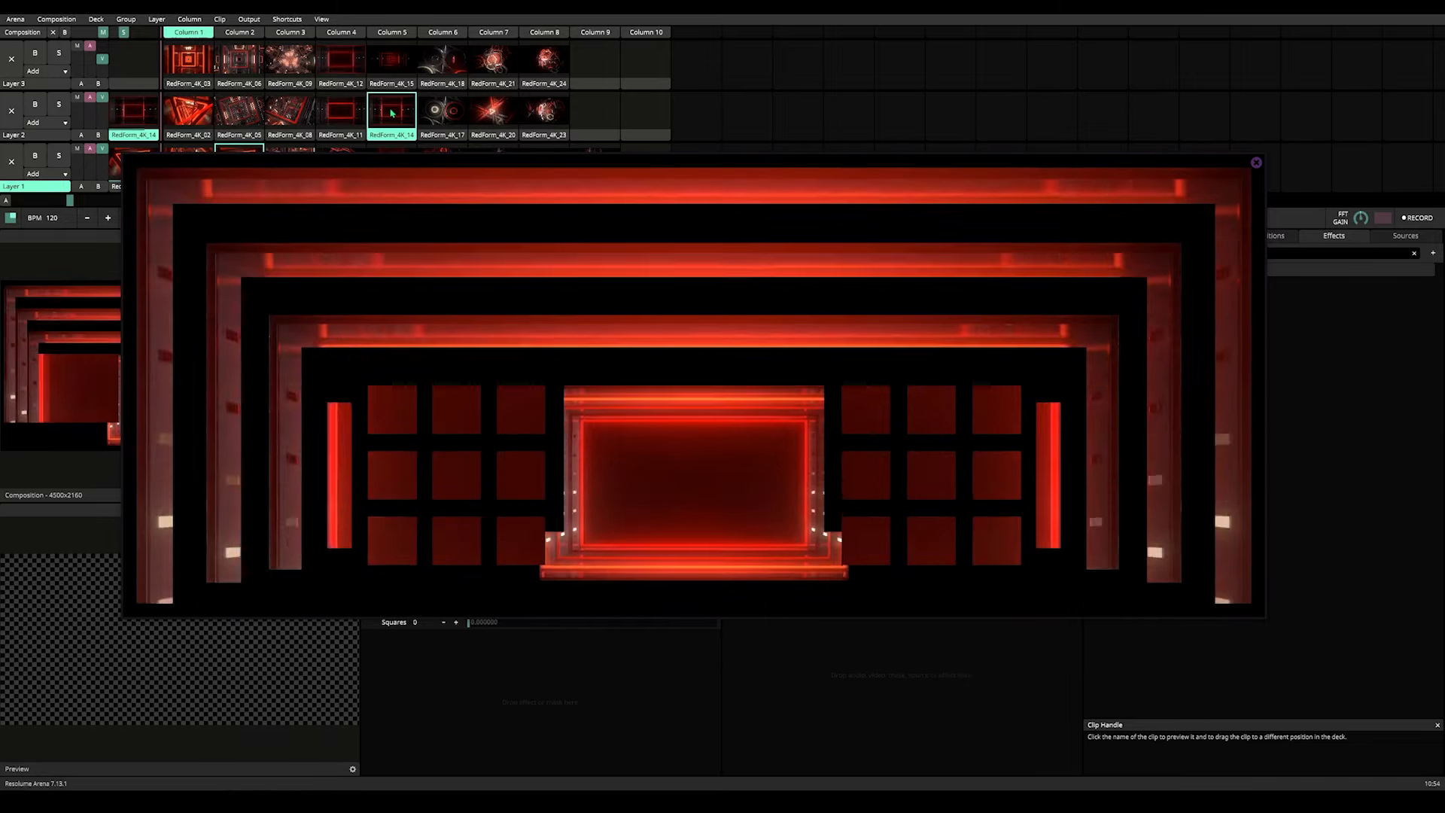
{"action": "left_click_drag", "start_coordinate": [388, 165], "coordinate": [411, 223]}
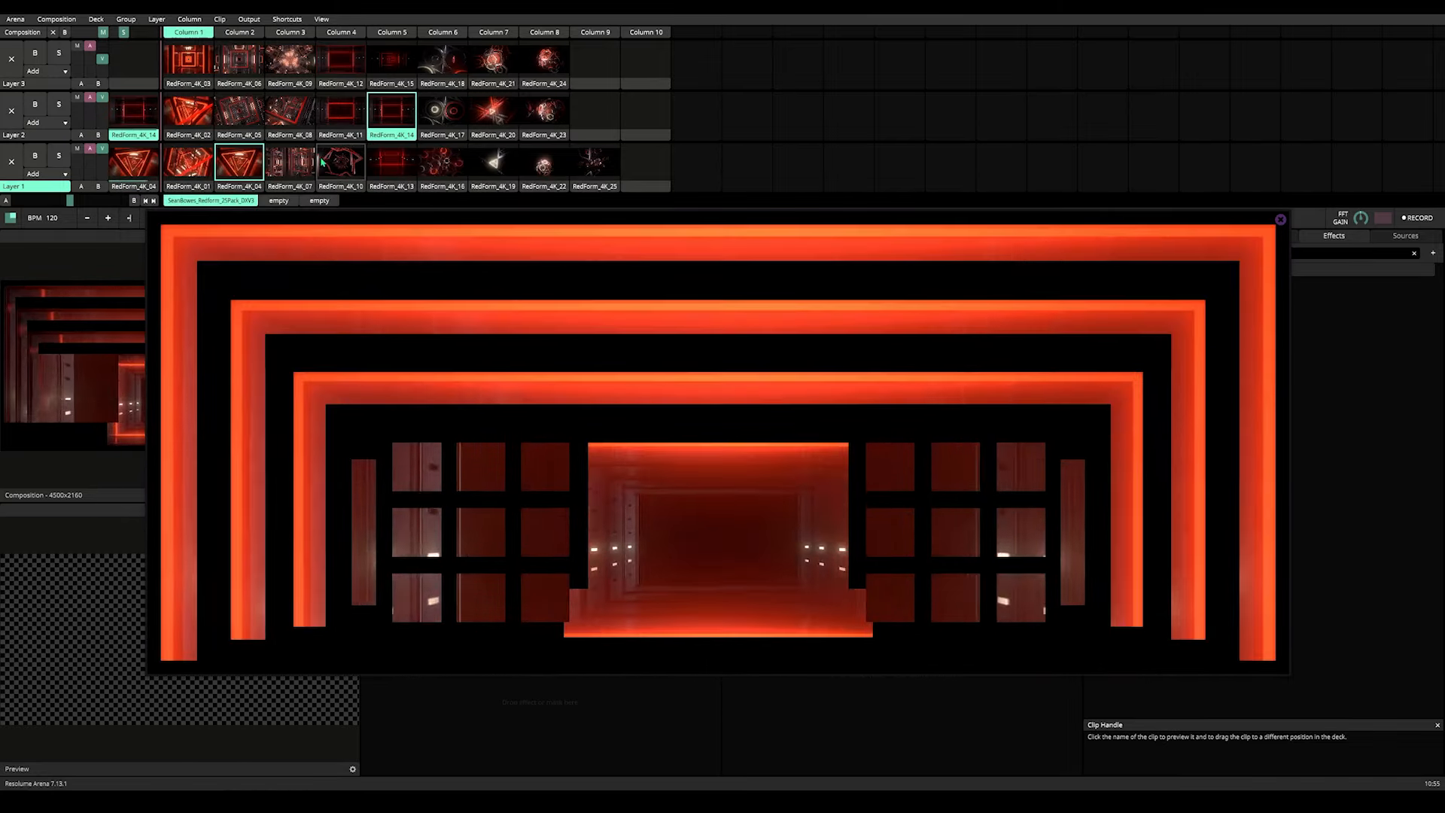
{"action": "left_click", "coordinate": [456, 119]}
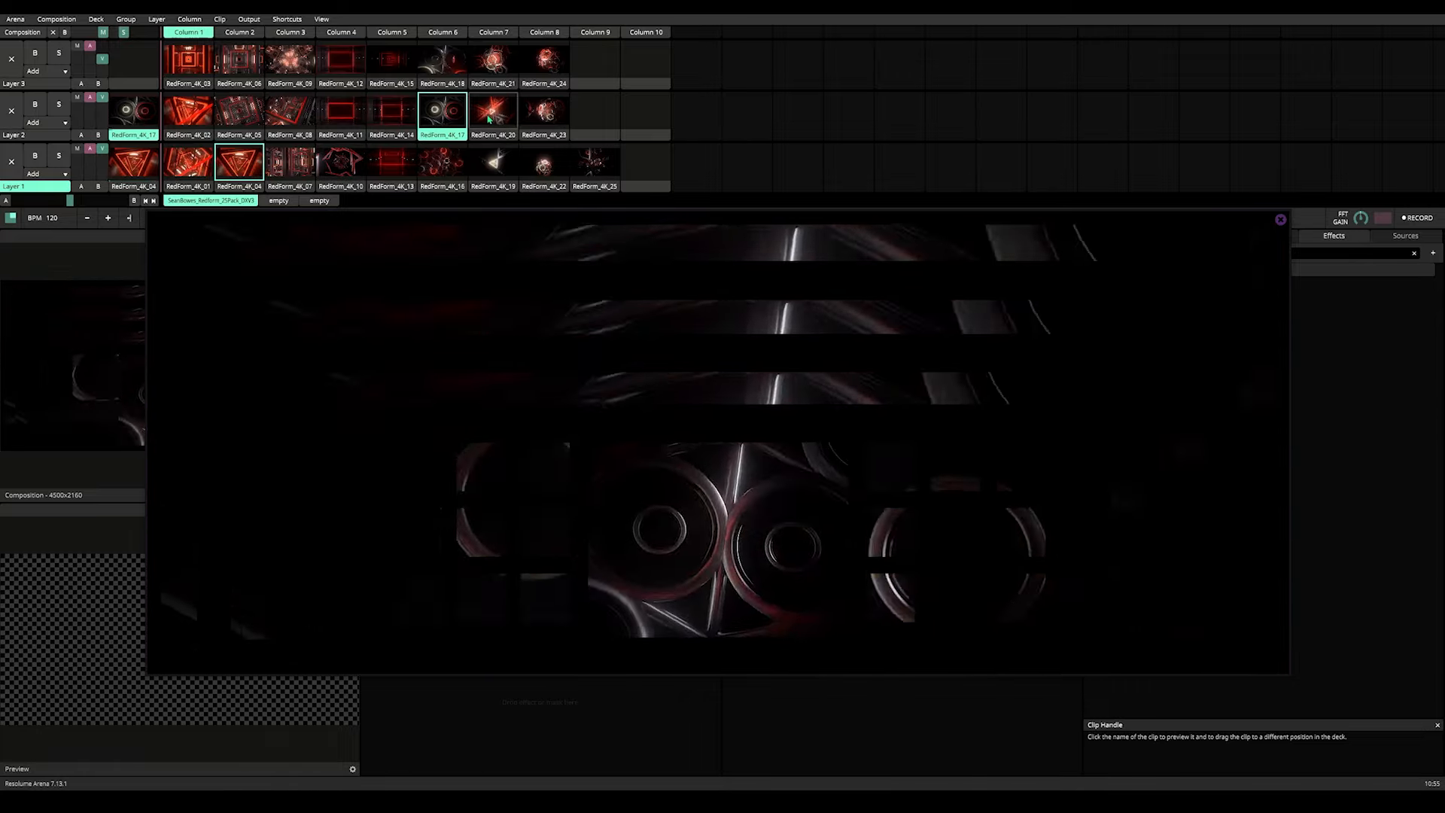
{"action": "left_click", "coordinate": [489, 119]}
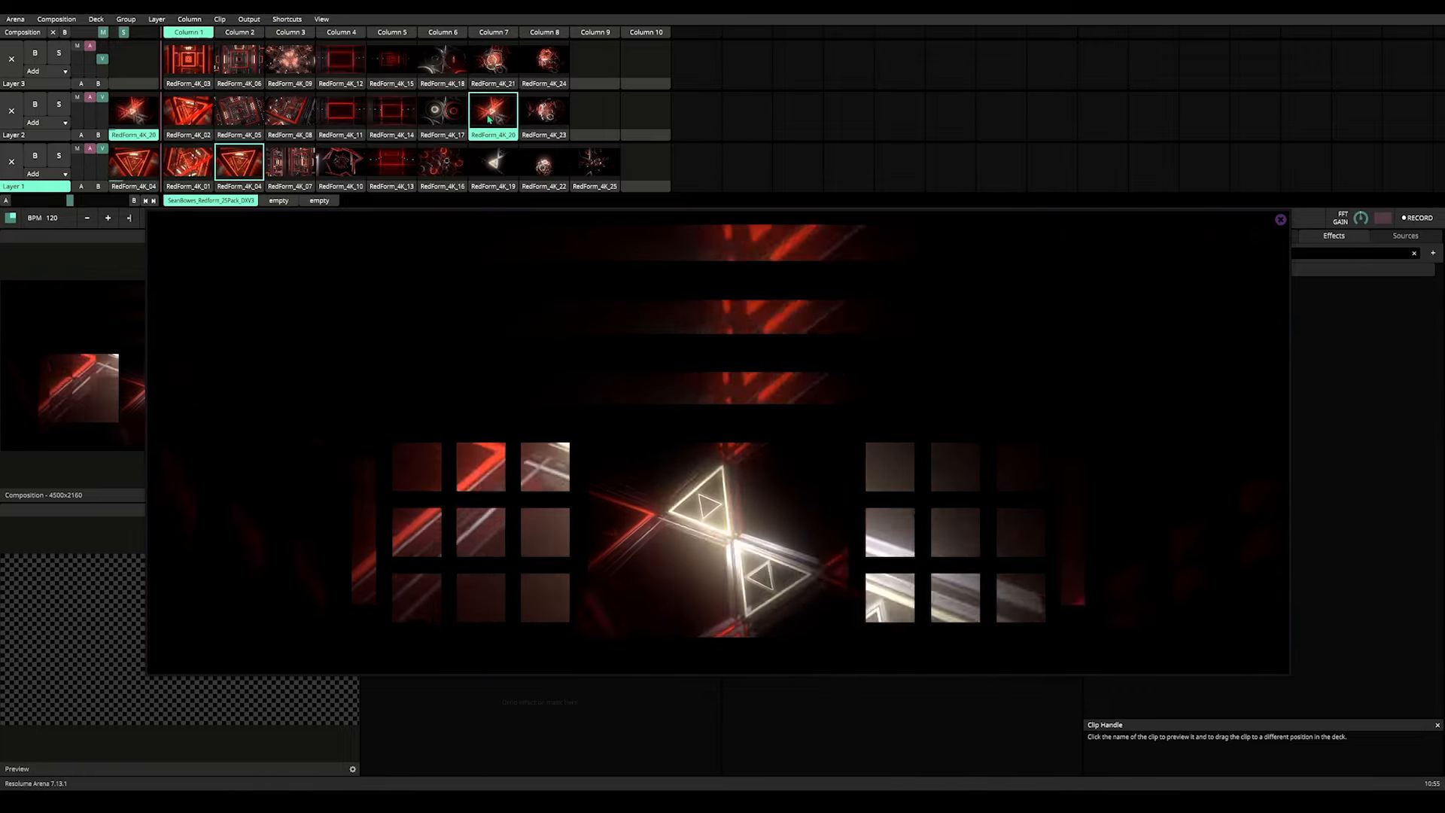